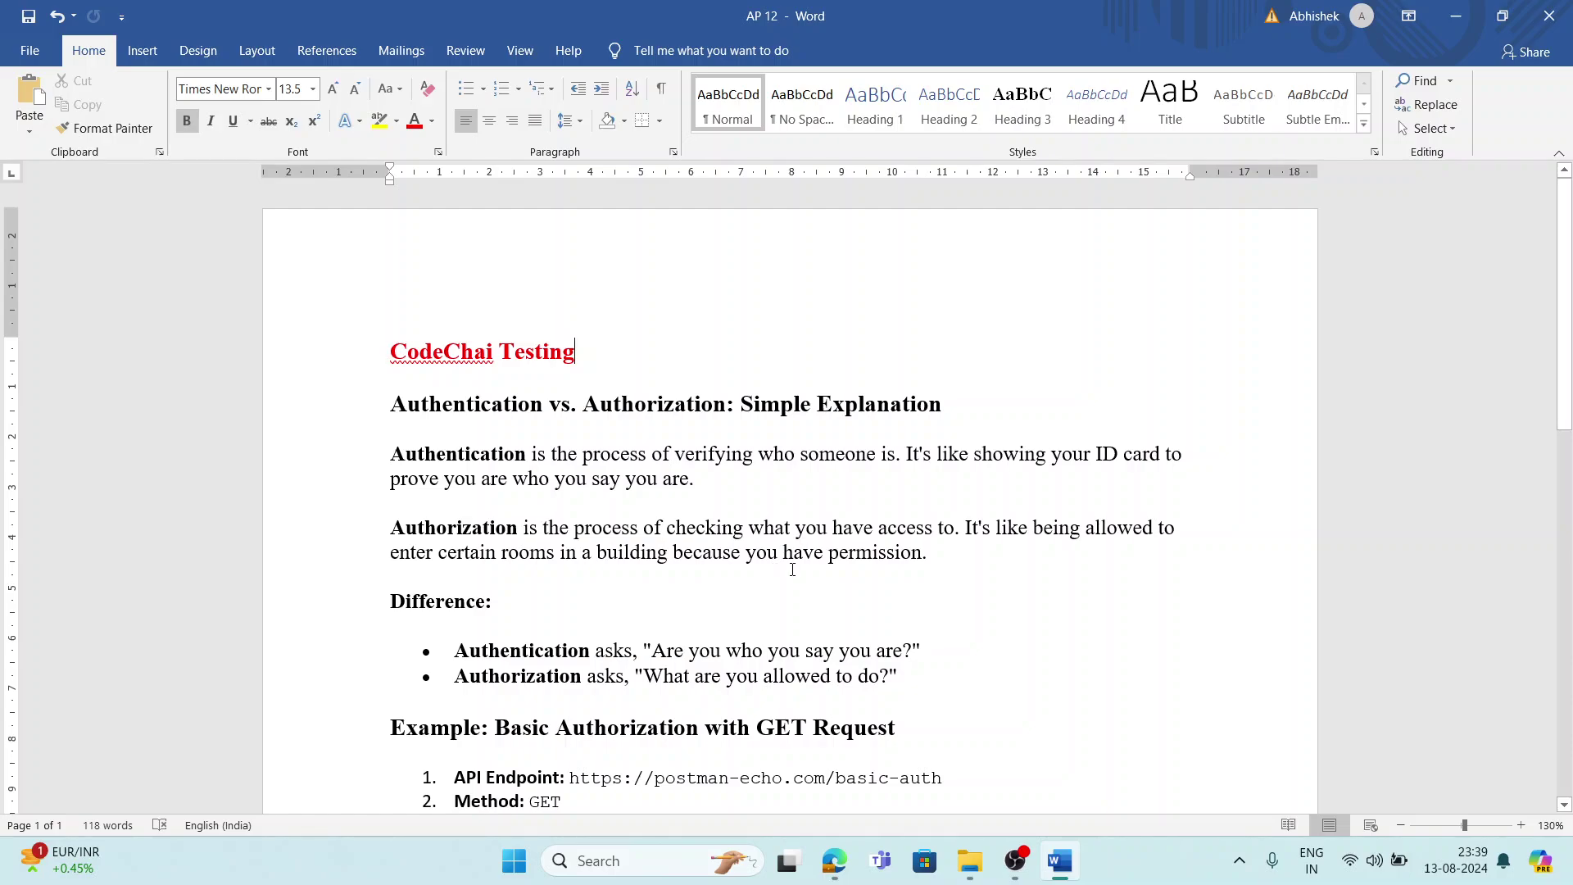
Read the Word notes down to the Basic Authorization example and open Postman
{"action": "scroll", "coordinate": [792, 570], "scroll_direction": "down", "scroll_amount": 1}
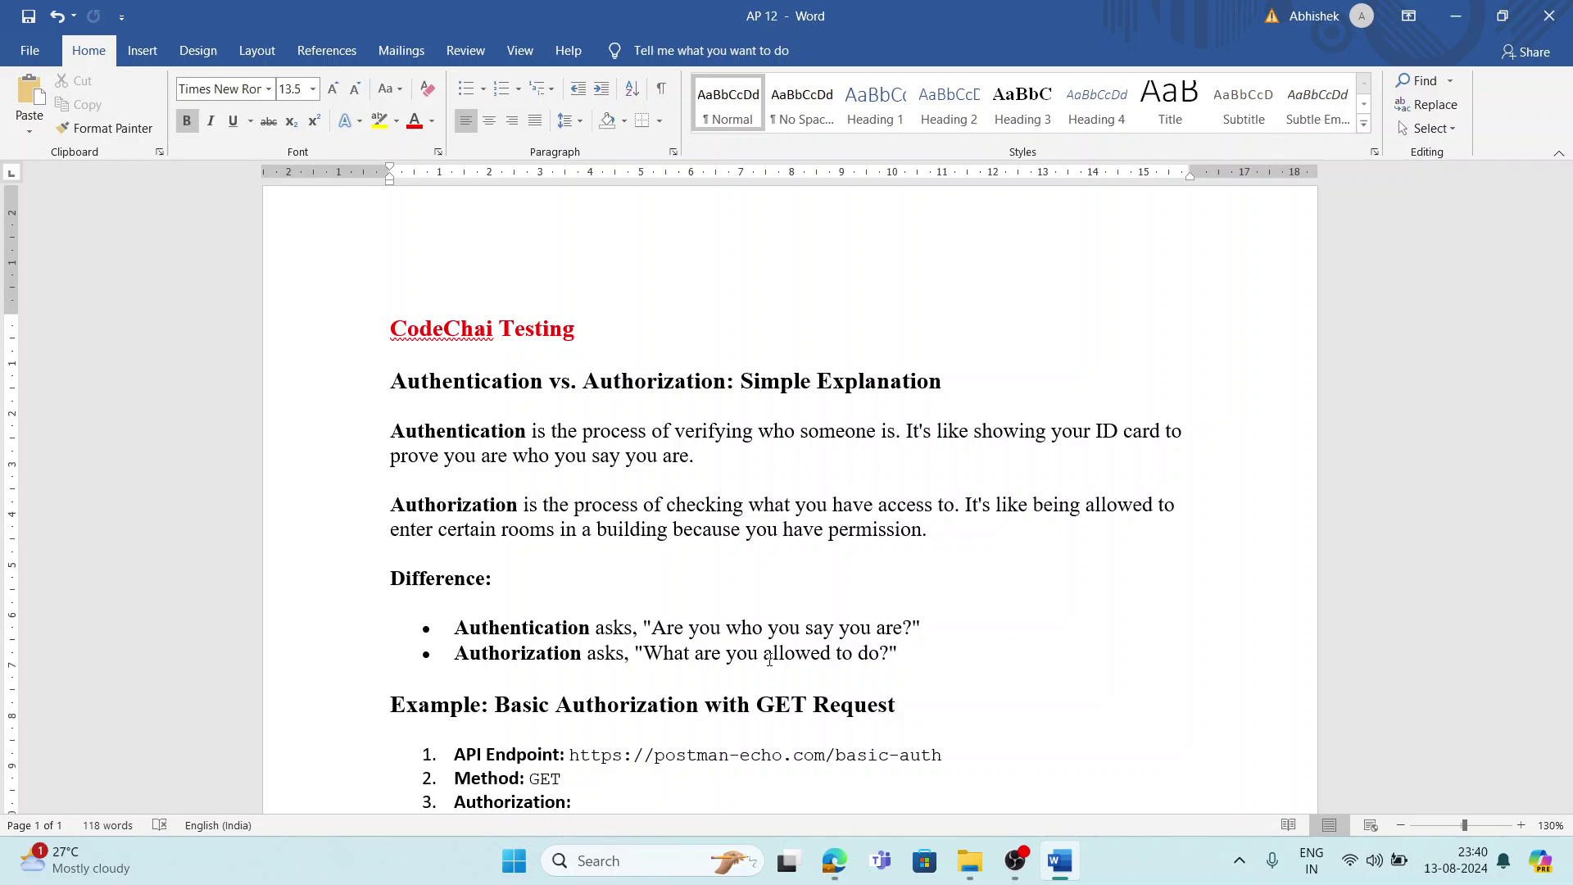
{"action": "scroll", "coordinate": [768, 658], "scroll_direction": "down", "scroll_amount": 2}
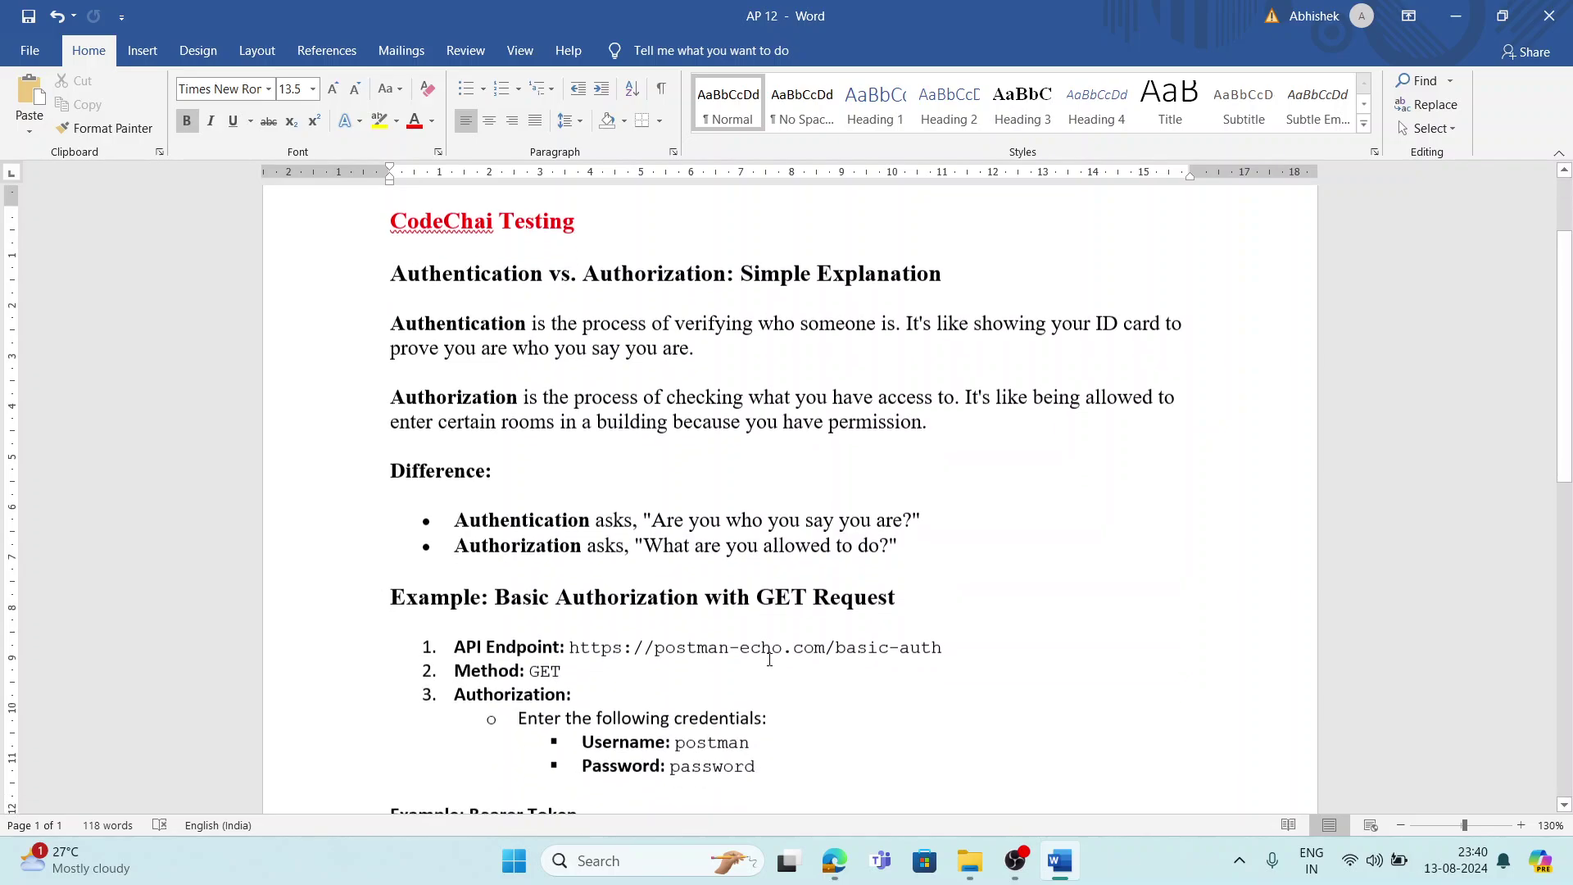
{"action": "left_click", "coordinate": [632, 860]}
{"action": "type", "text": "po"}
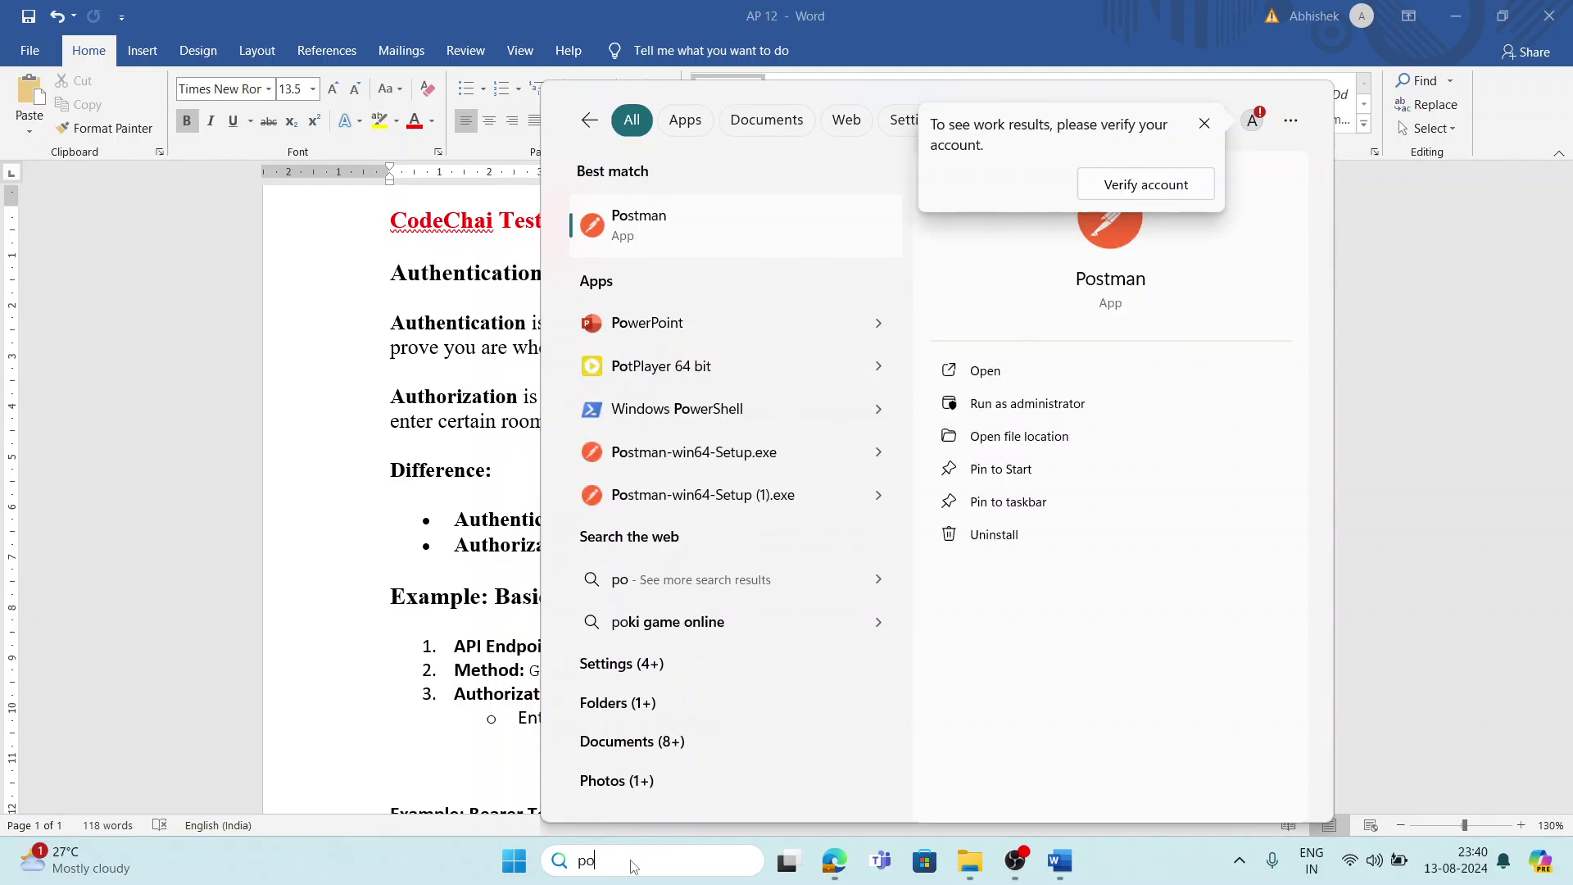
{"action": "left_click", "coordinate": [694, 238]}
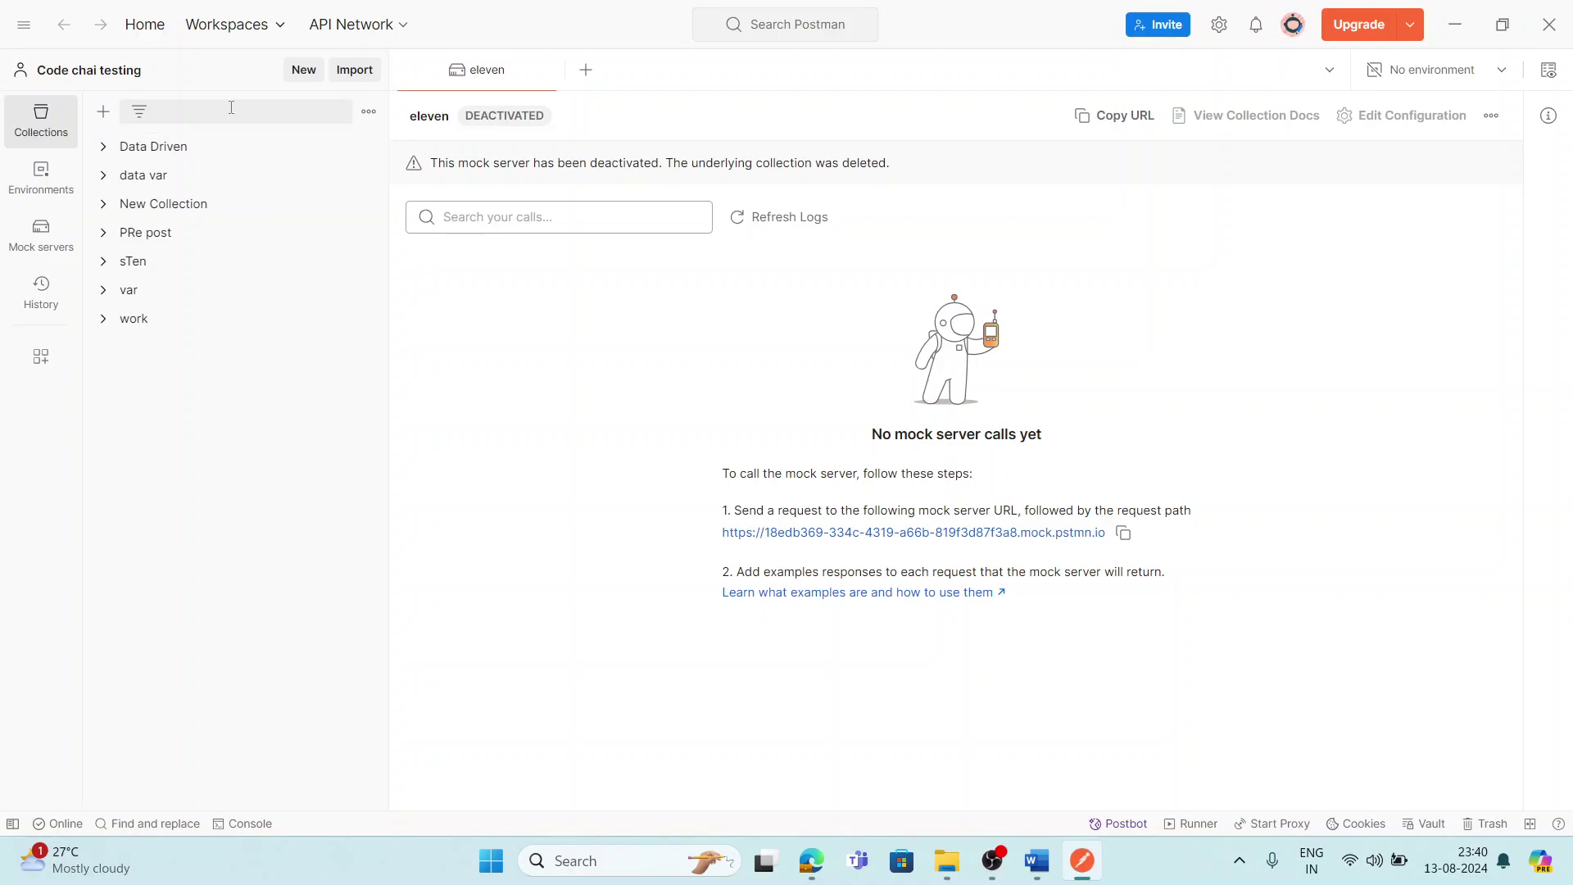
Create a blank collection named Lecture 12 and add a request named Basicauth to it
{"action": "left_click", "coordinate": [103, 111]}
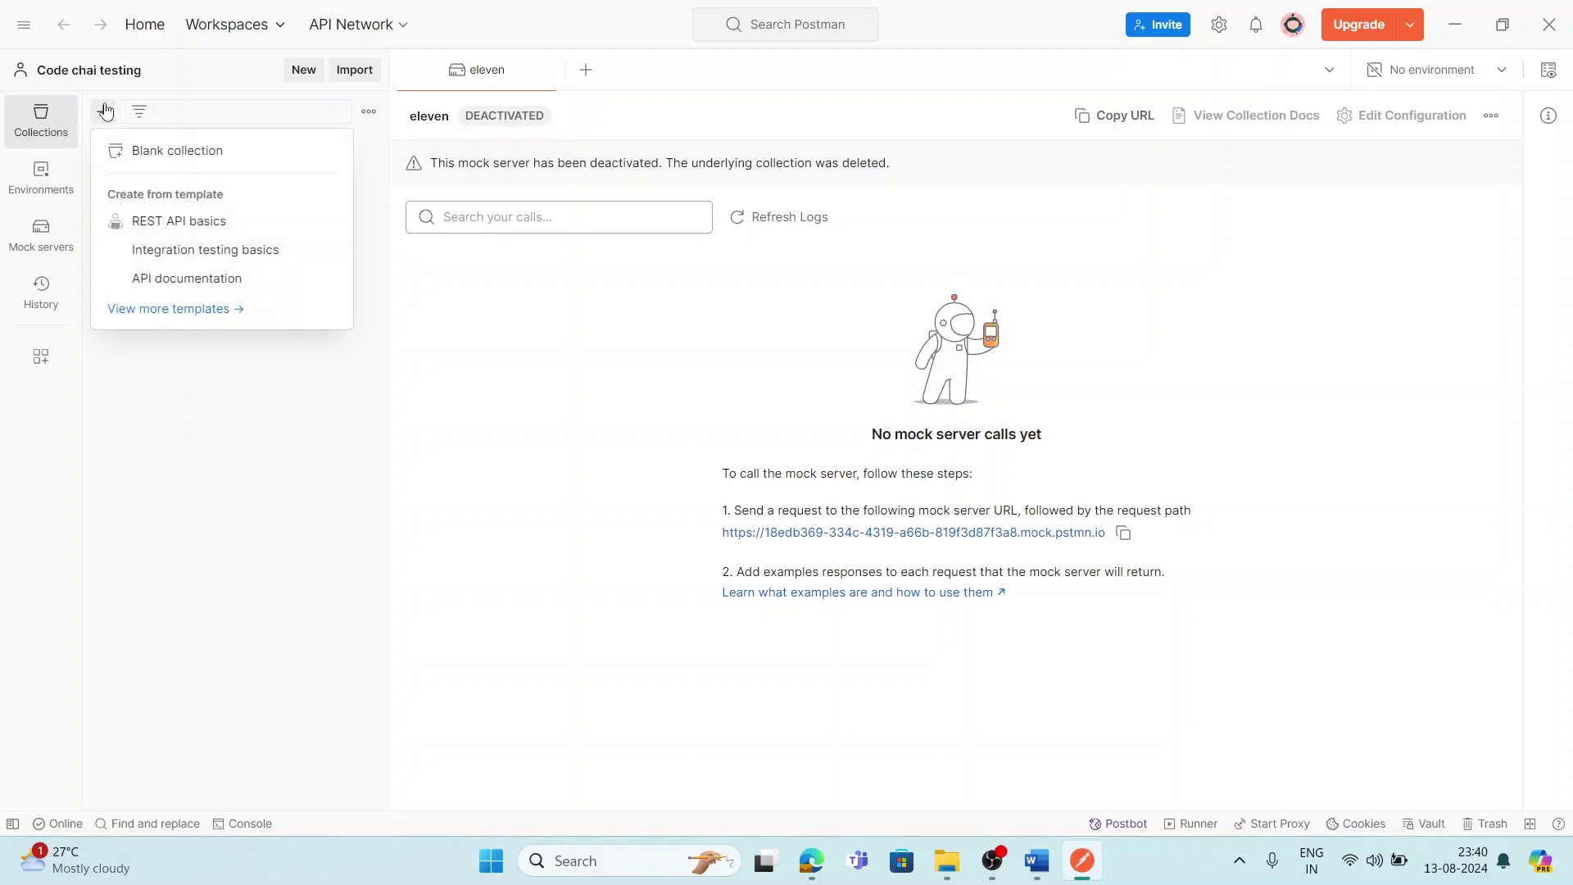
{"action": "left_click", "coordinate": [147, 151]}
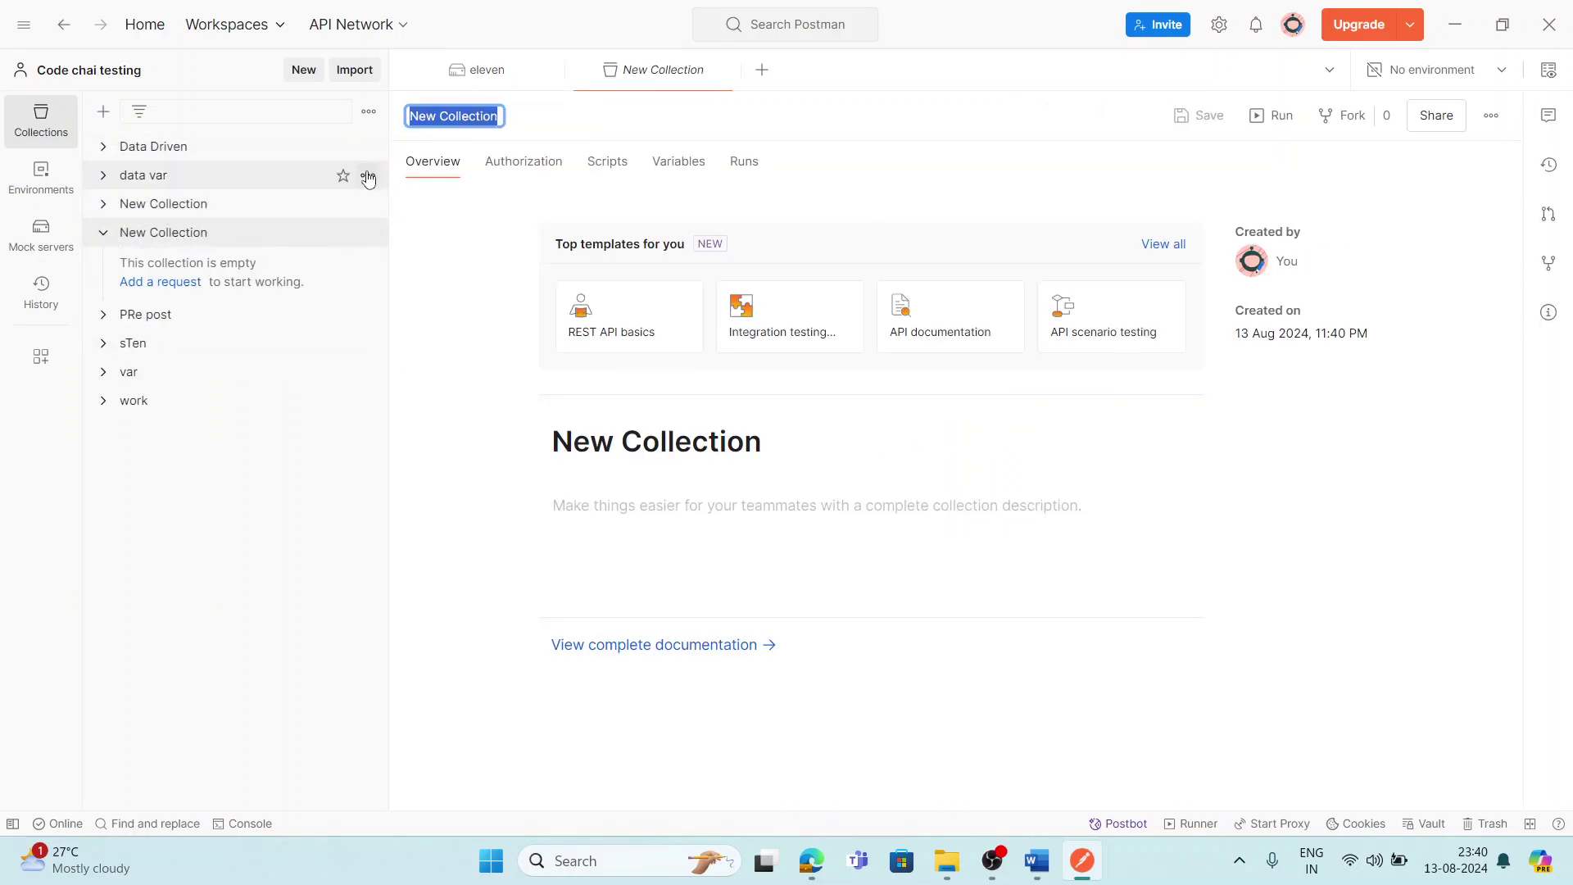
{"action": "key", "text": "BackSpace"}
{"action": "type", "text": "Le"}
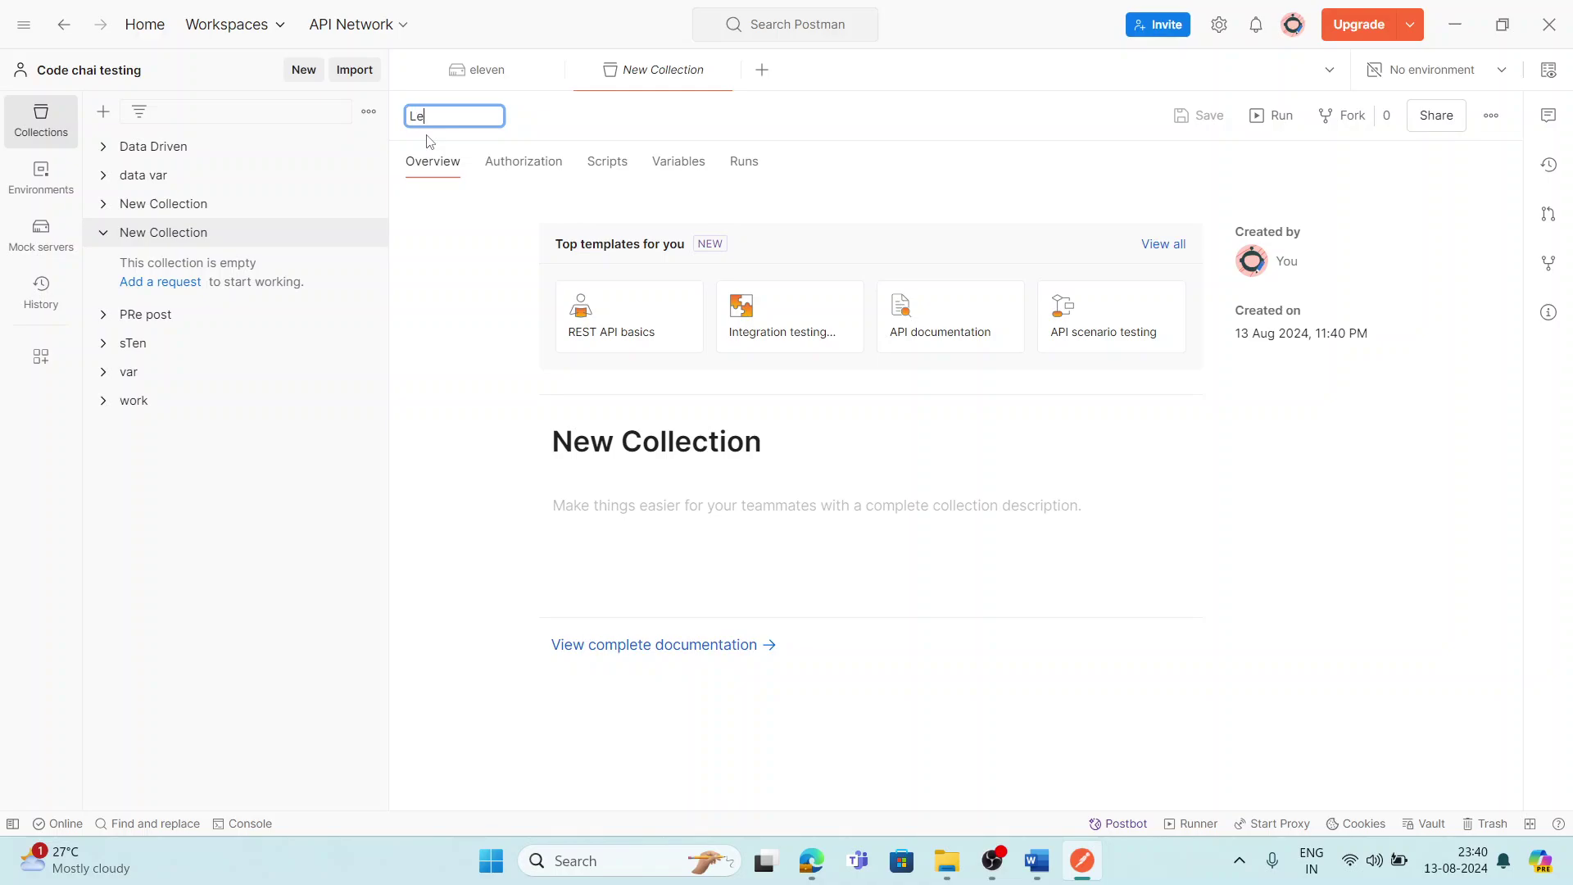
{"action": "type", "text": "cture 12"}
{"action": "key", "text": "Return"}
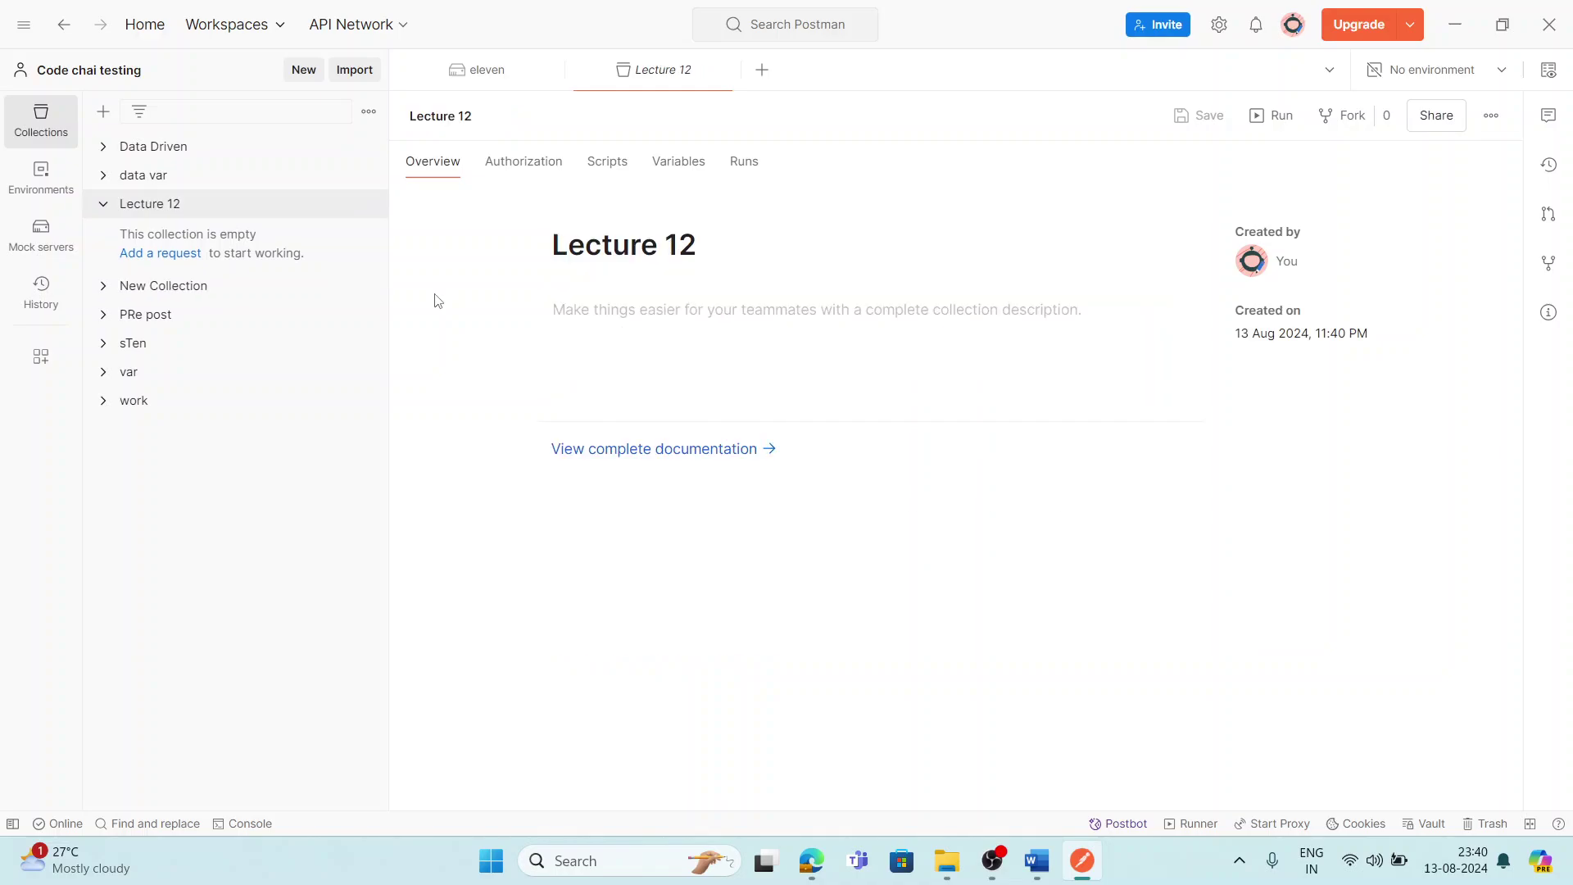
{"action": "left_click", "coordinate": [179, 253]}
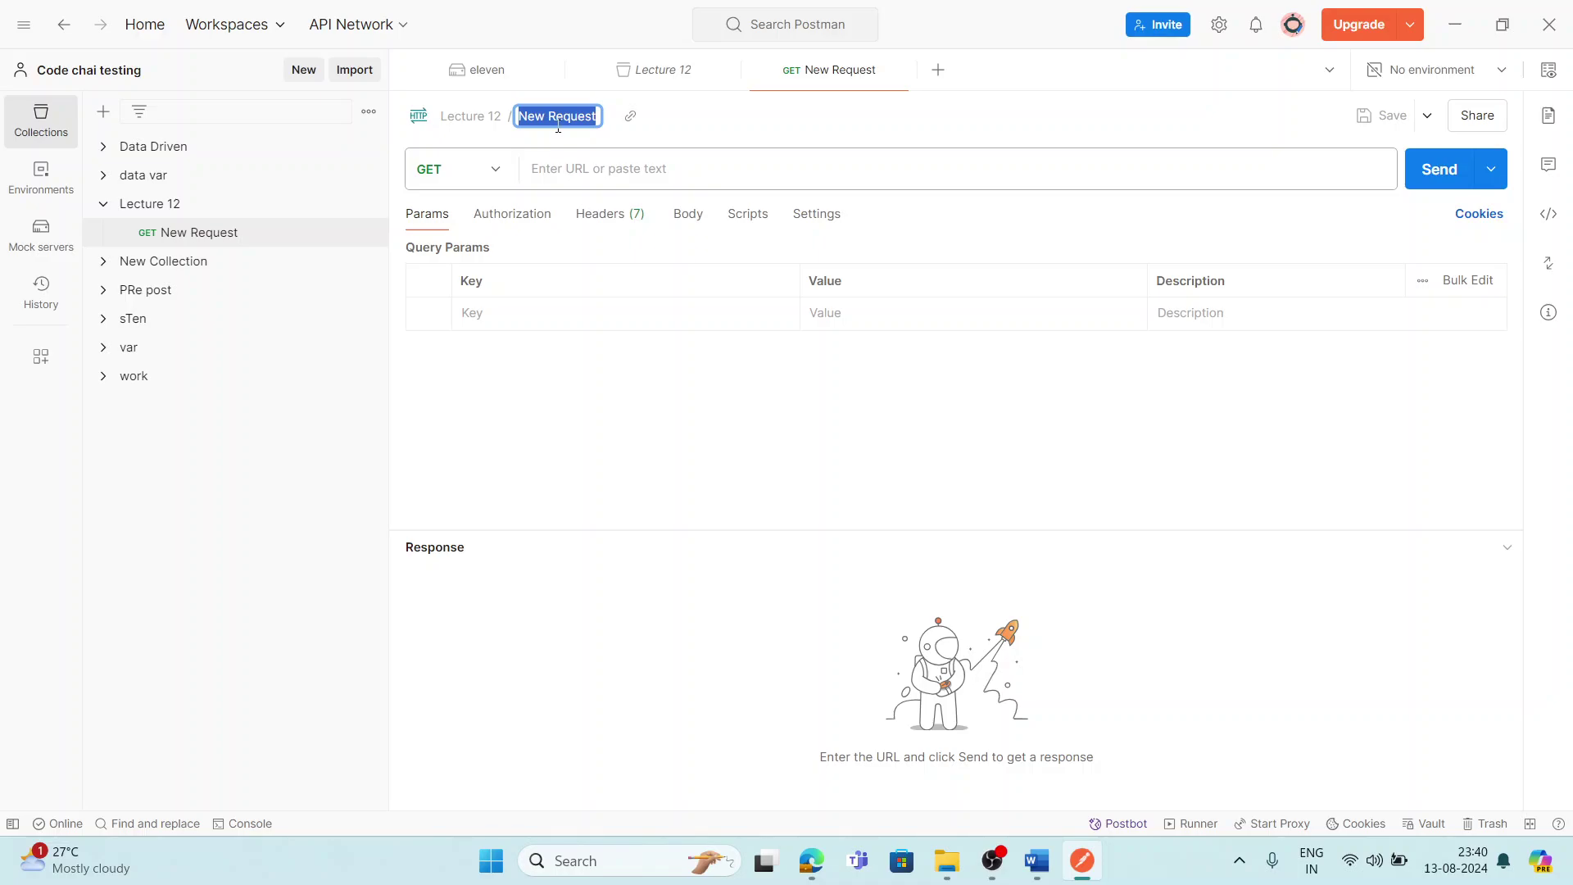
{"action": "type", "text": "Basicauth"}
{"action": "left_click", "coordinate": [1035, 860]}
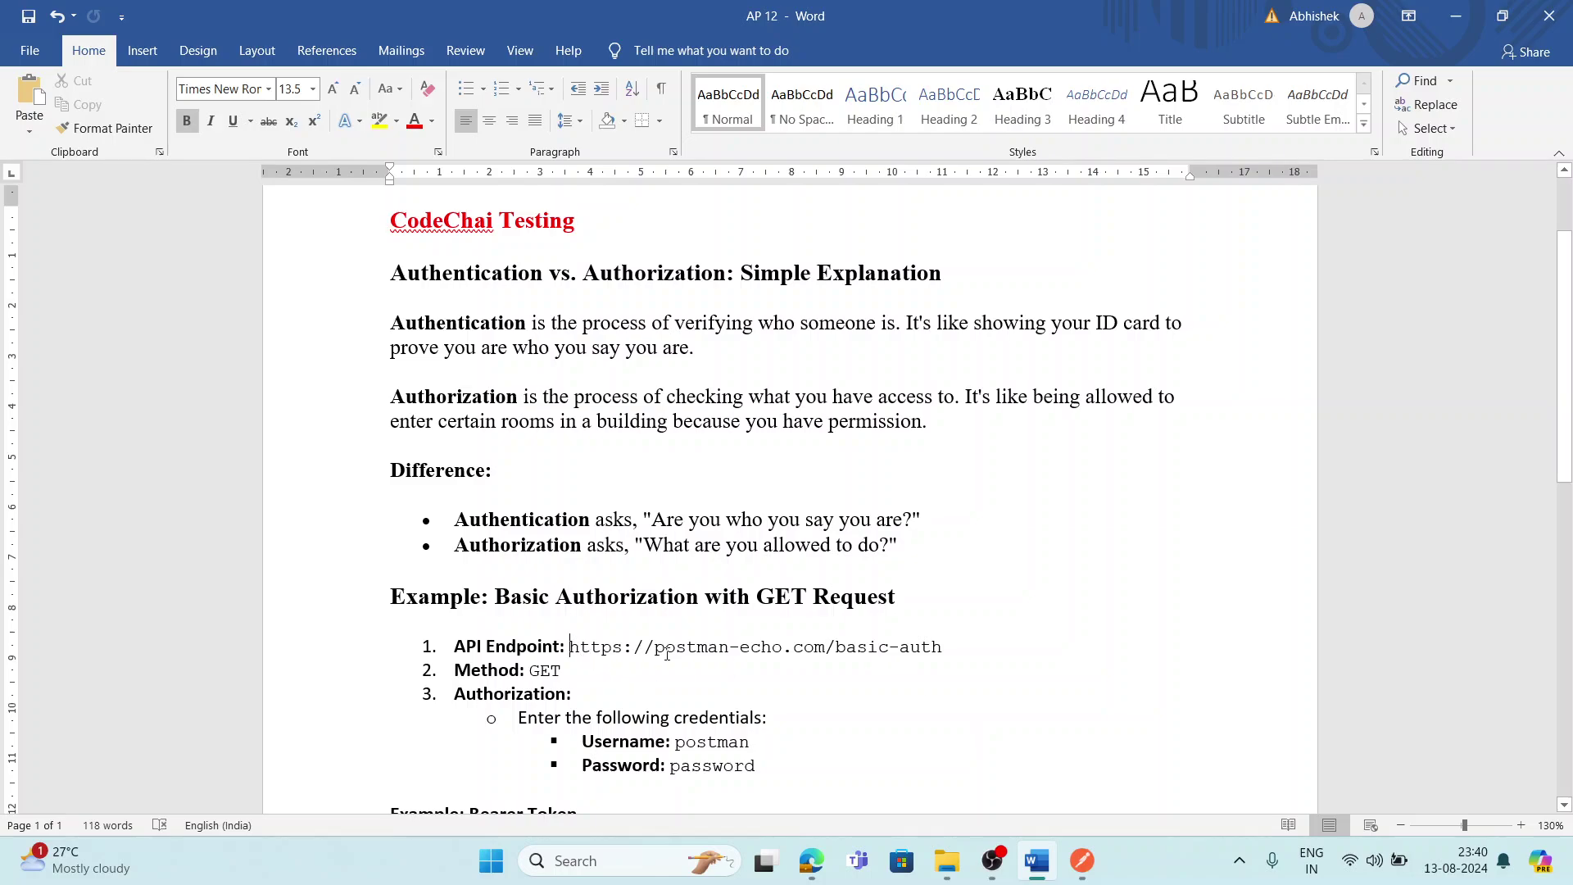
{"action": "left_click_drag", "start_coordinate": [667, 653], "coordinate": [954, 649]}
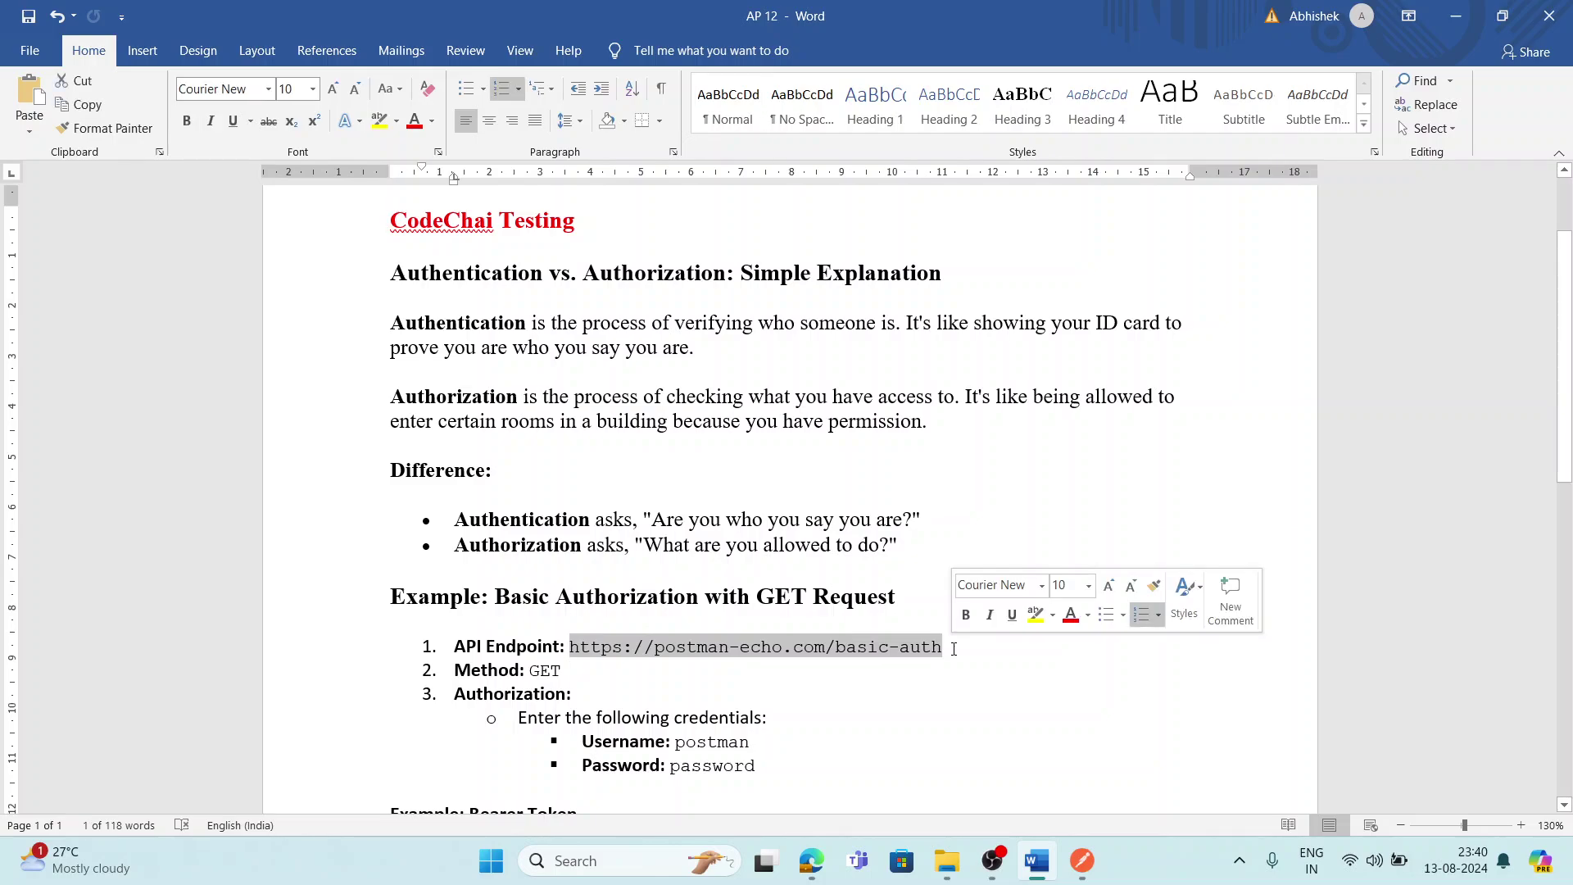
{"action": "key", "text": "ctrl+c"}
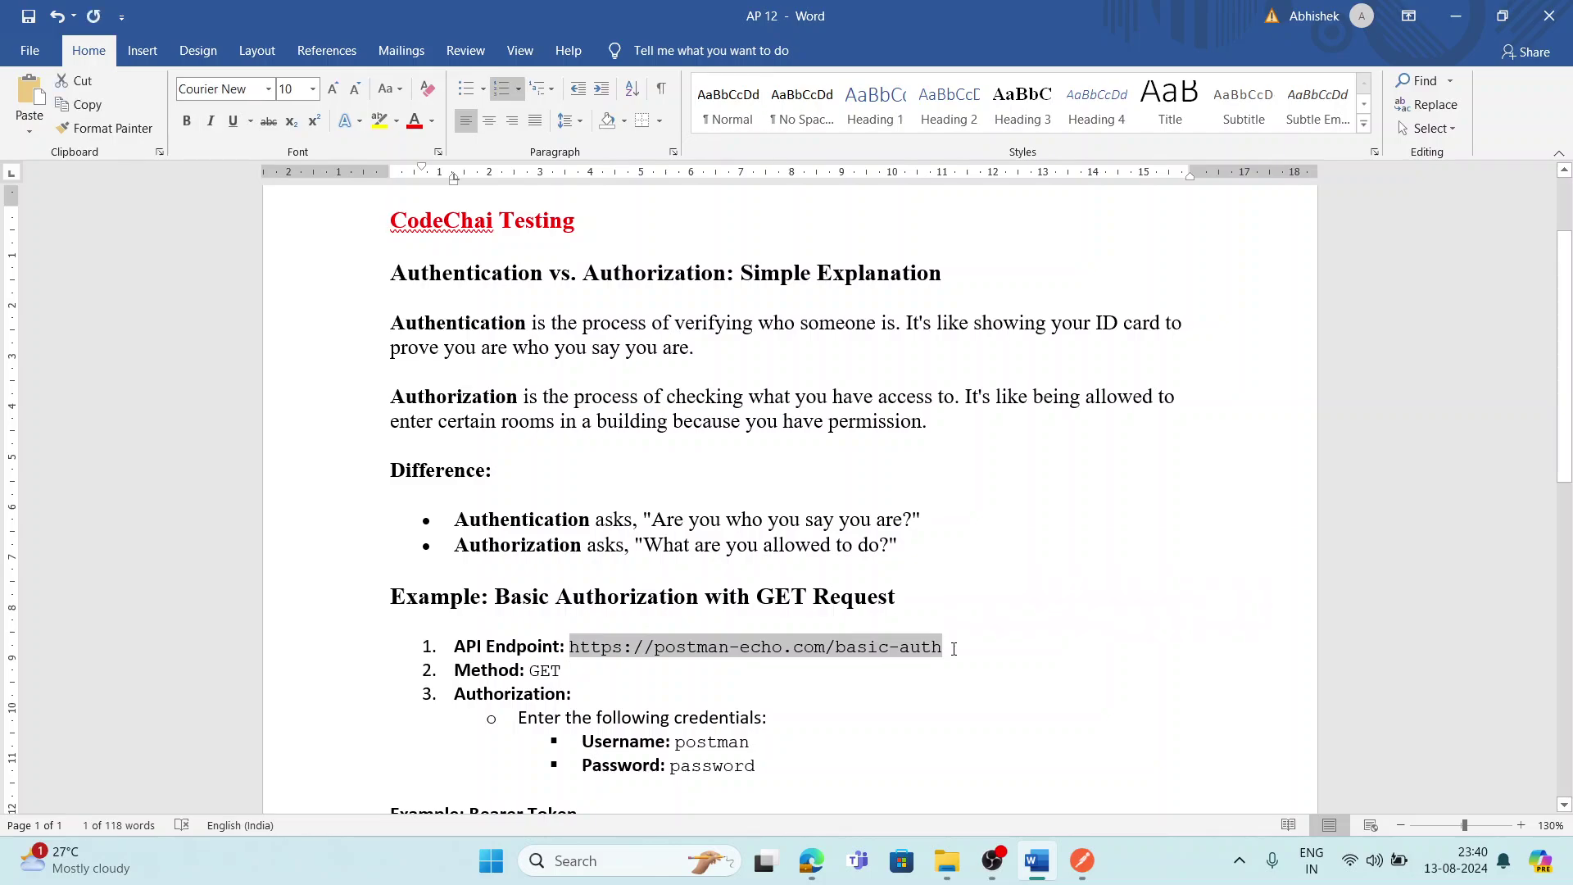
{"action": "left_click", "coordinate": [1456, 18]}
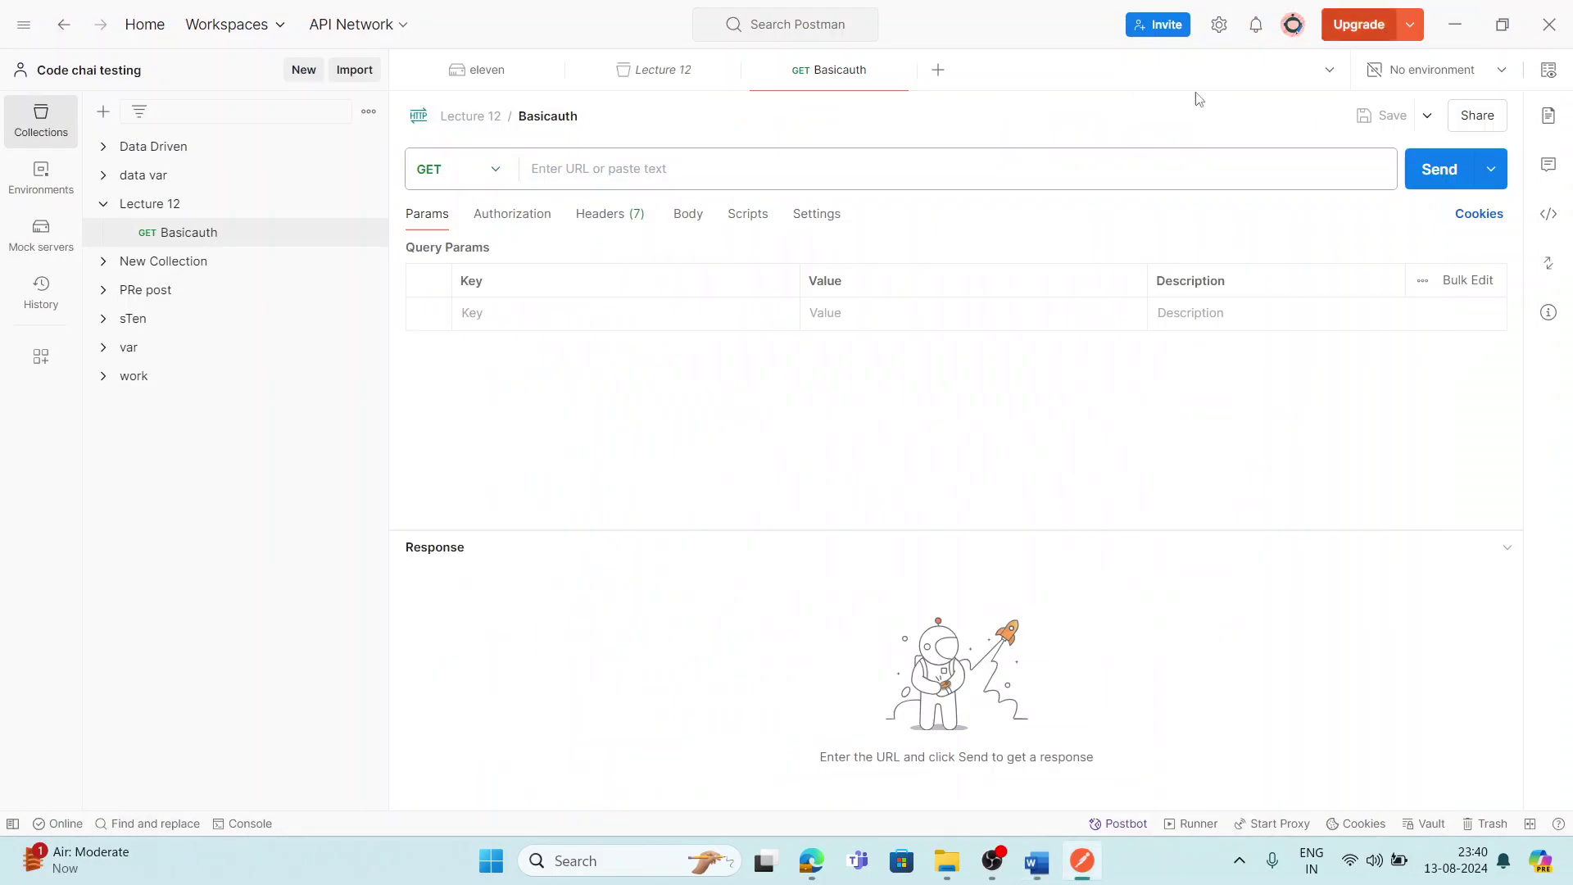
{"action": "left_click", "coordinate": [655, 167]}
{"action": "key", "text": "ctrl+v"}
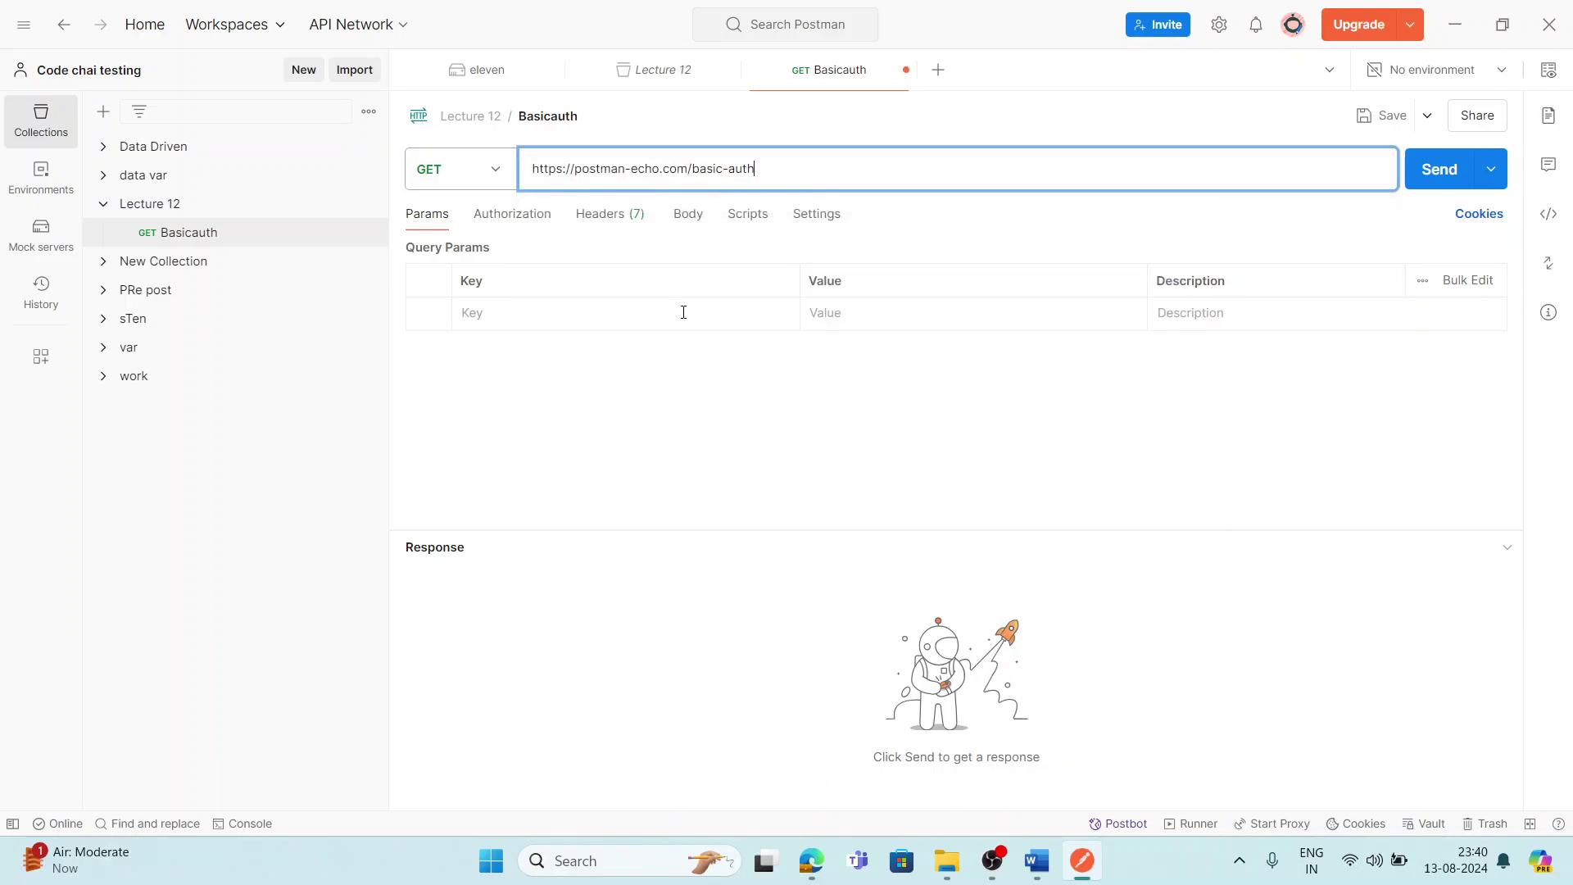
{"action": "left_click", "coordinate": [697, 354]}
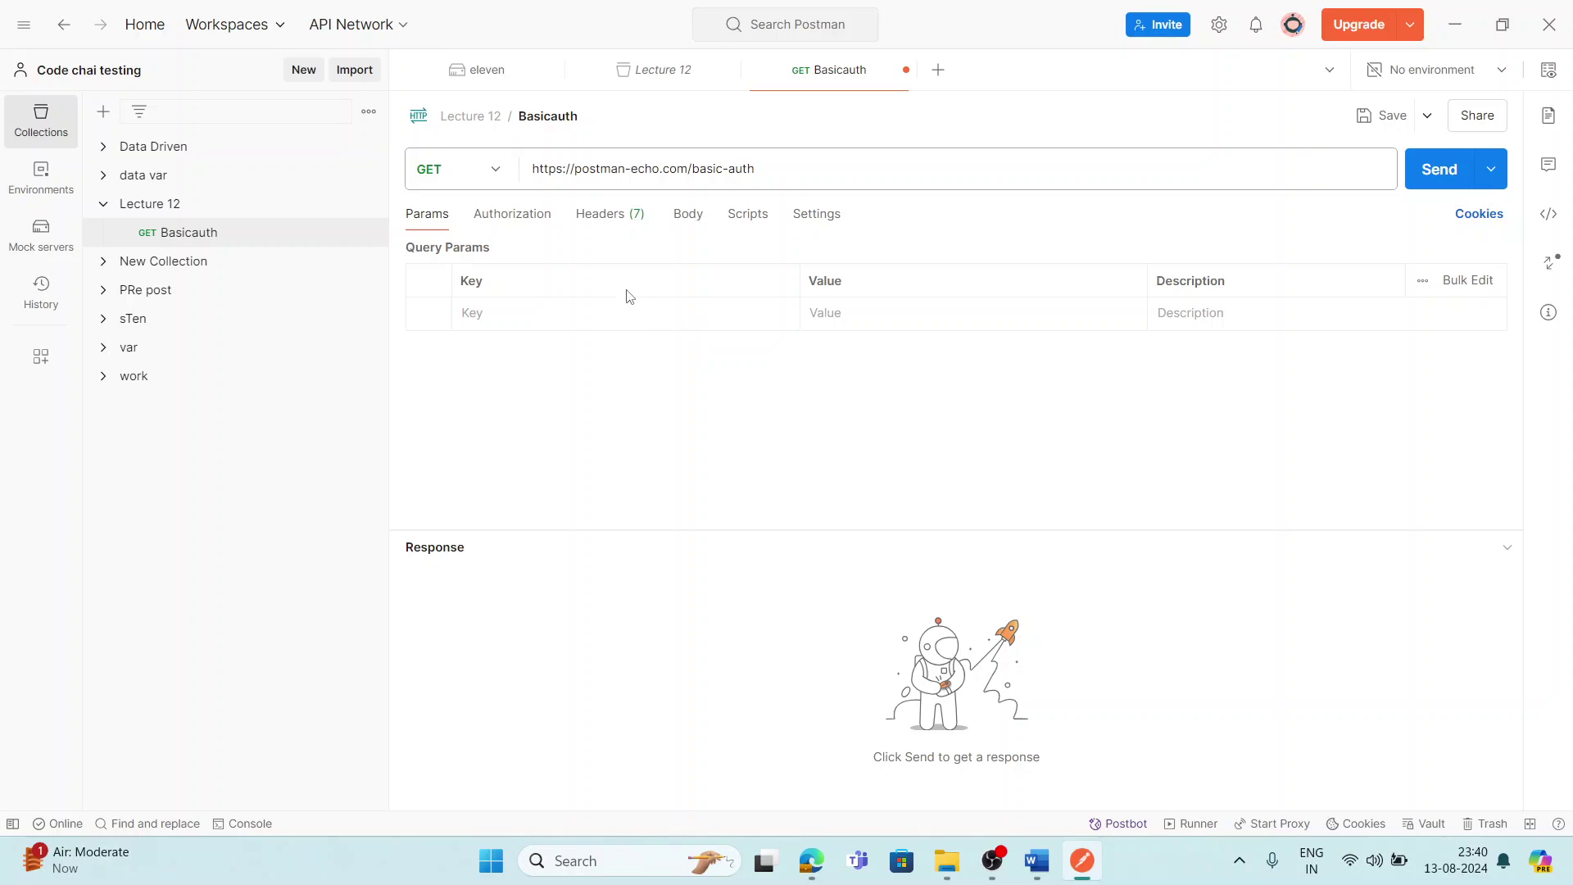
Set the Basicauth request's authorization type to Basic Auth
{"action": "left_click", "coordinate": [496, 227]}
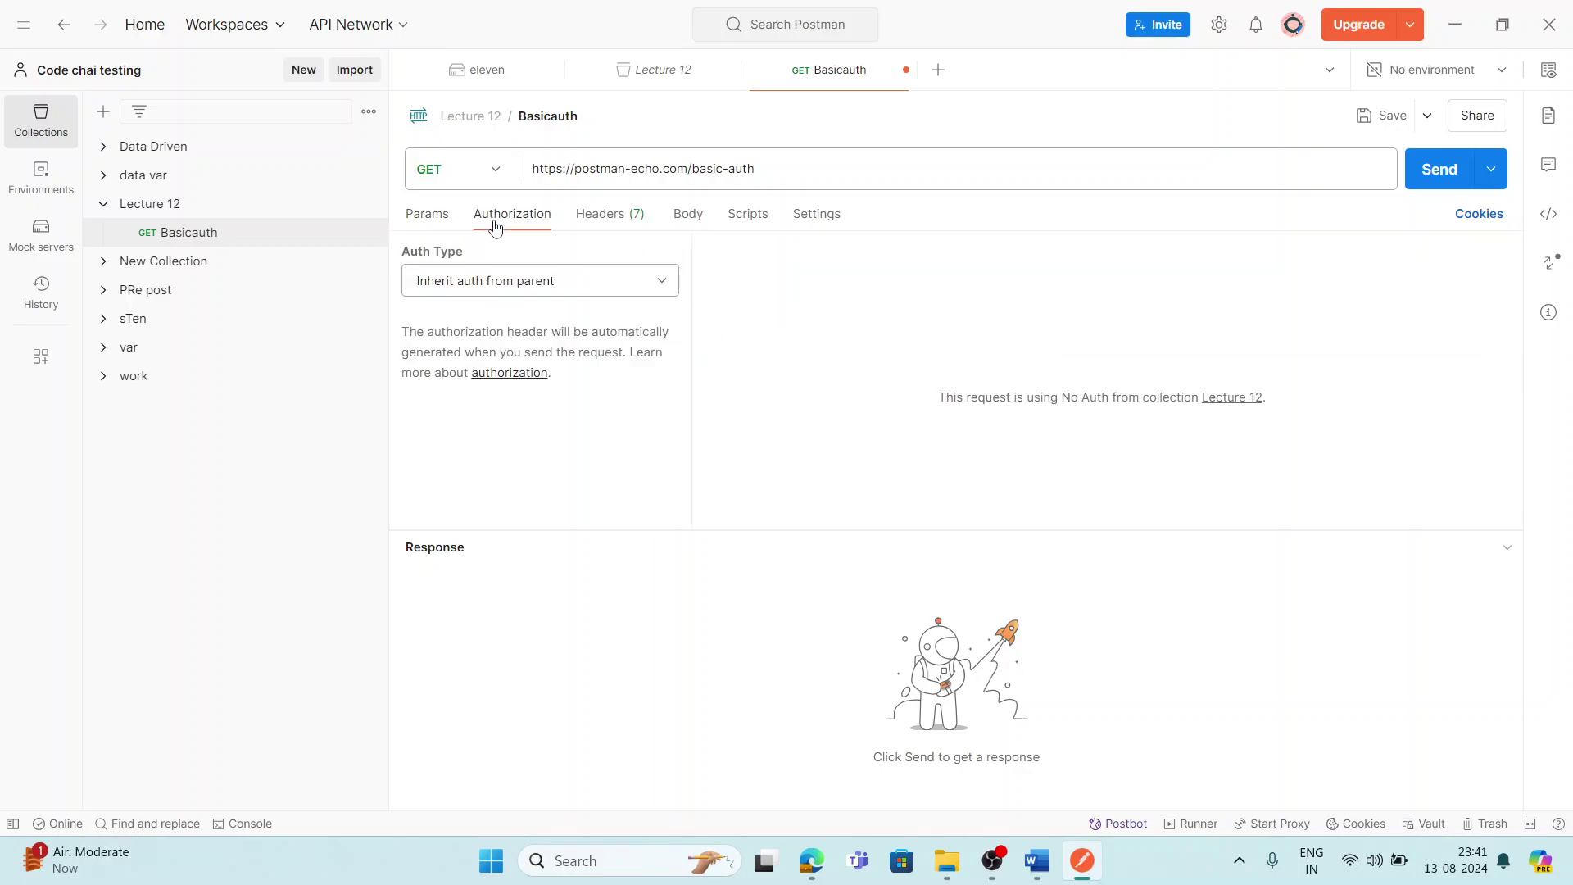
{"action": "left_click", "coordinate": [538, 282]}
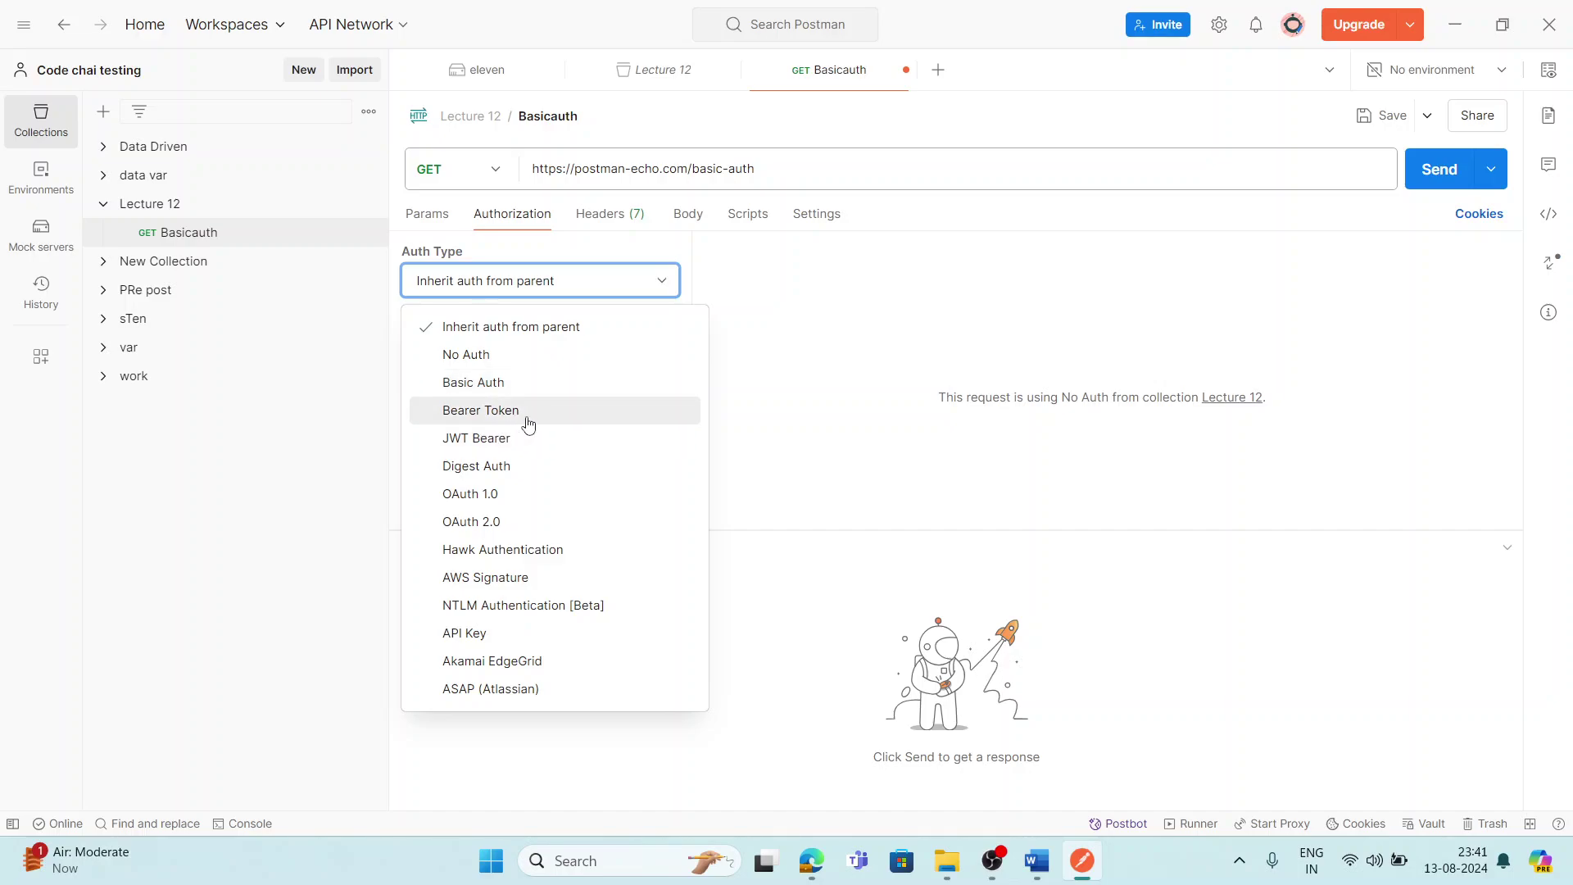
{"action": "left_click", "coordinate": [544, 396]}
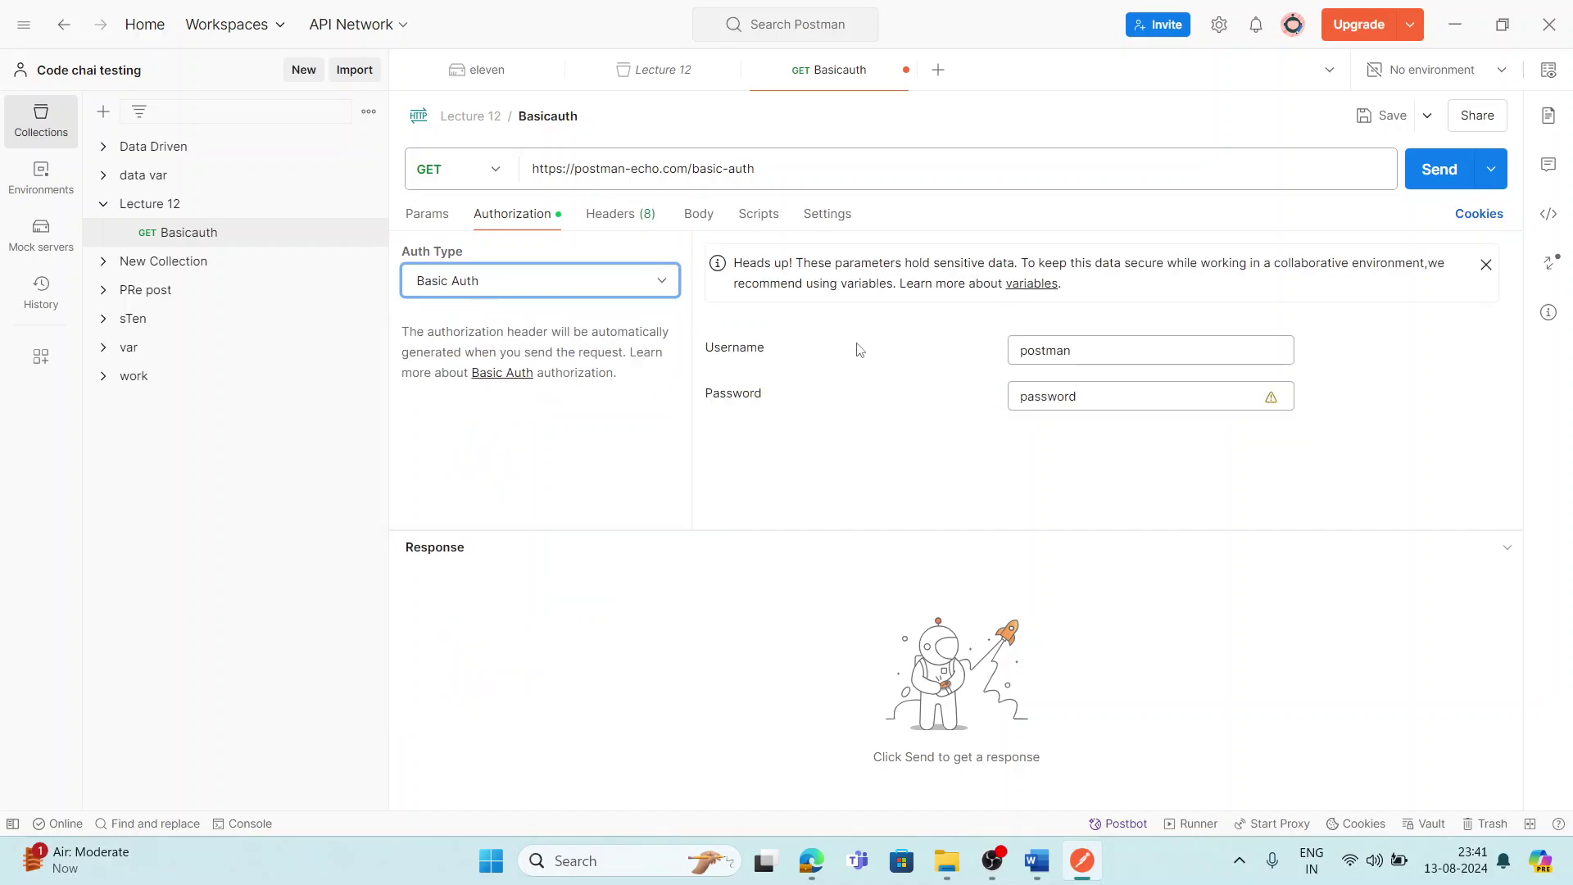
Clear the Basic Auth username and password, then send the request without credentials and check the response status
{"action": "left_click_drag", "start_coordinate": [1094, 401], "coordinate": [998, 403]}
{"action": "key", "text": "BackSpace"}
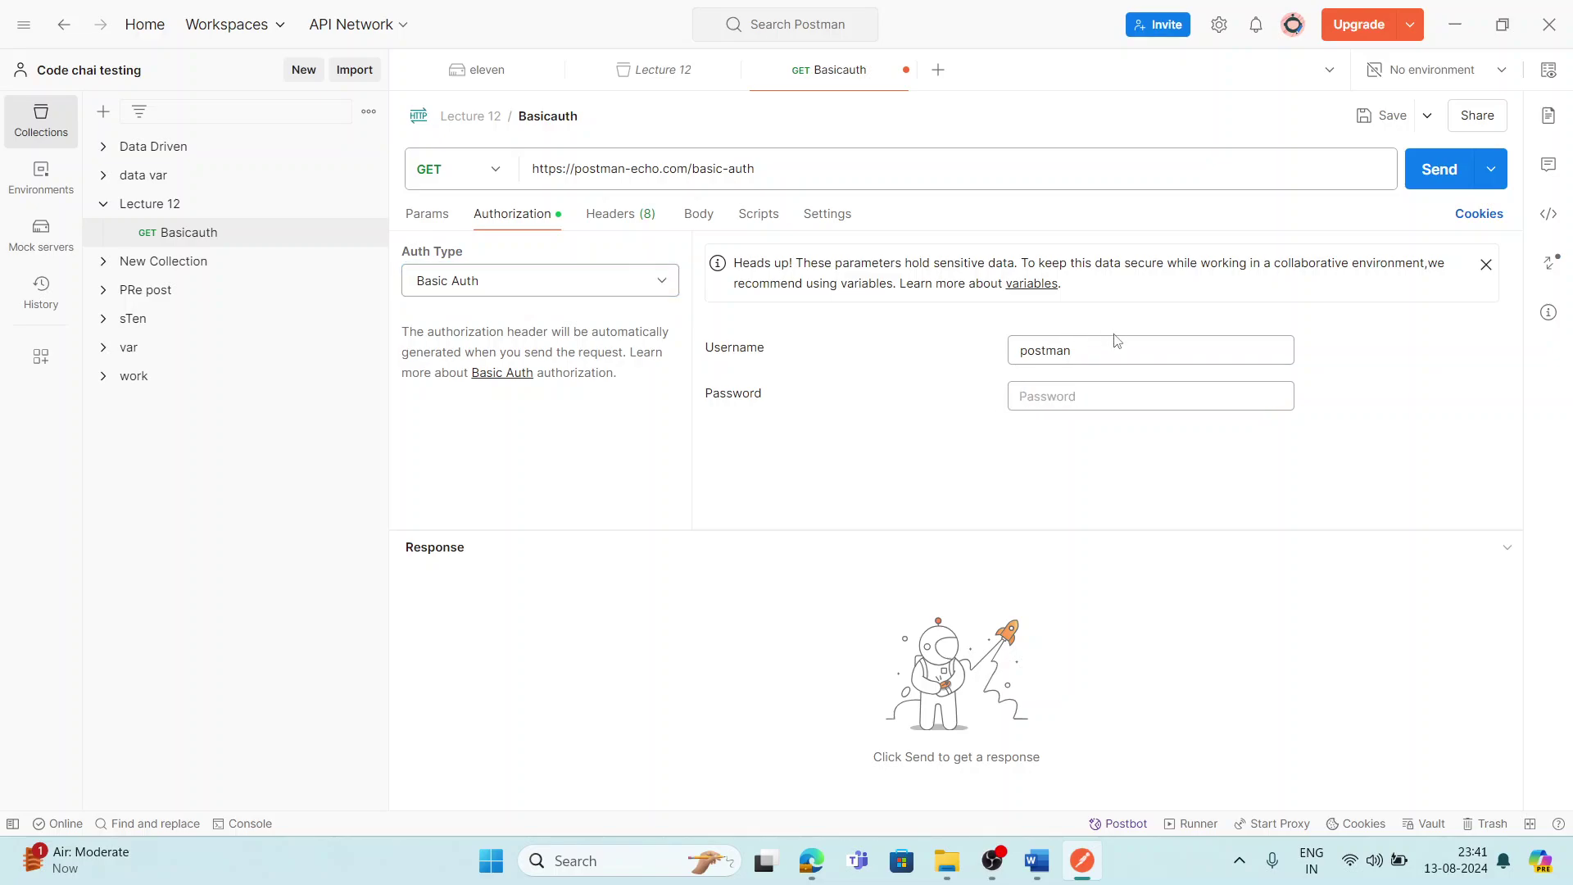
{"action": "left_click_drag", "start_coordinate": [1092, 345], "coordinate": [982, 369]}
{"action": "key", "text": "BackSpace"}
{"action": "left_click", "coordinate": [1438, 164]}
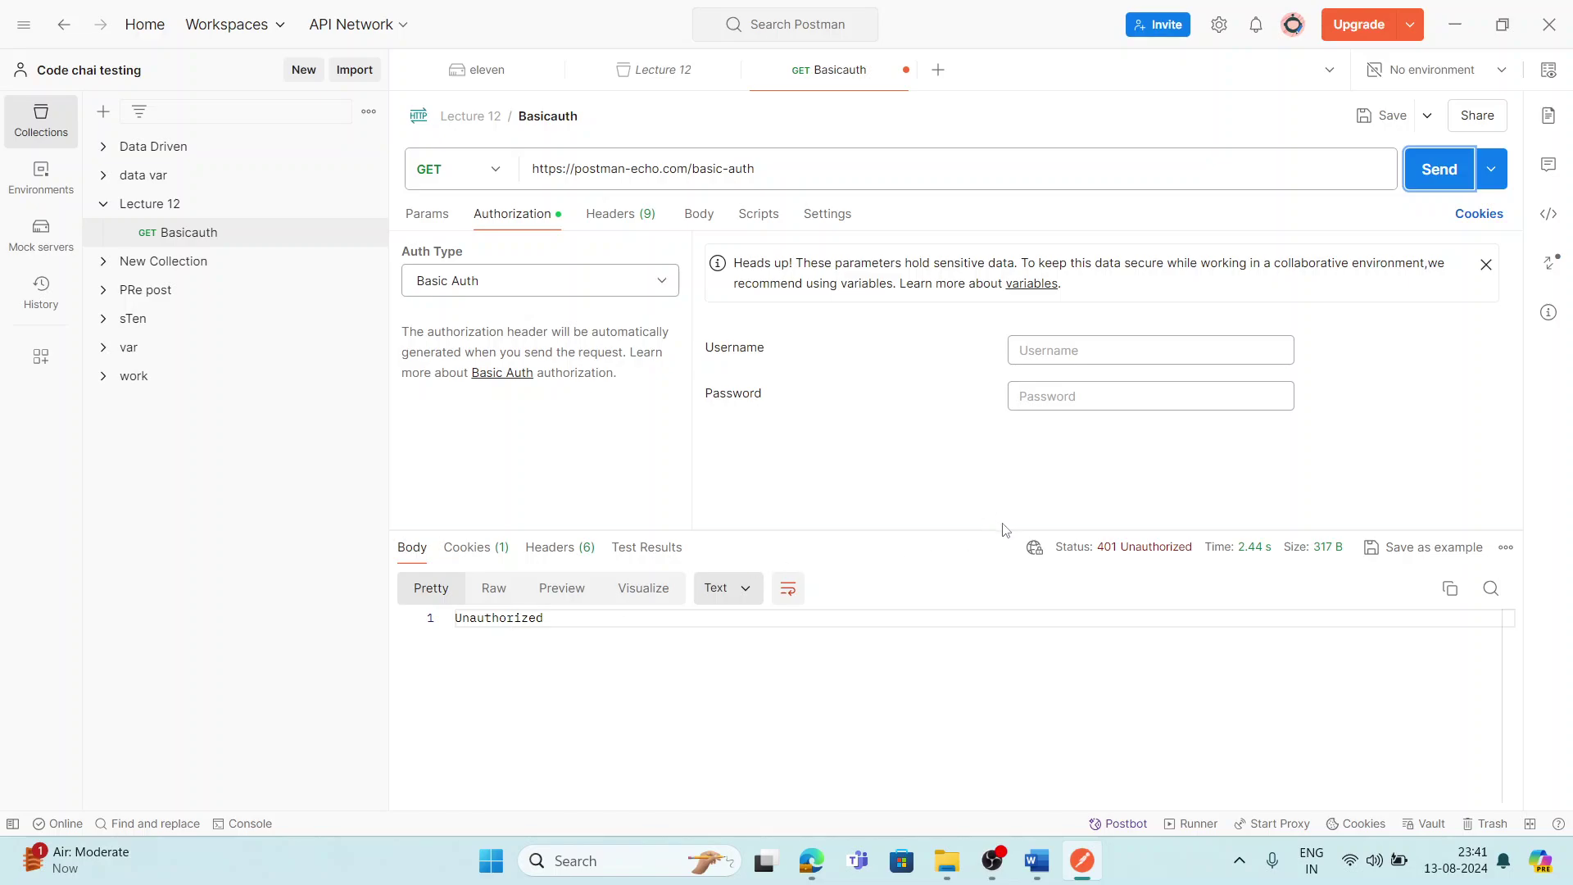
{"action": "mouse_move", "coordinate": [1100, 561]}
Look up the credentials in the Word notes, enter the username postman and the password in Postman, and resend the request
{"action": "left_click", "coordinate": [1036, 861]}
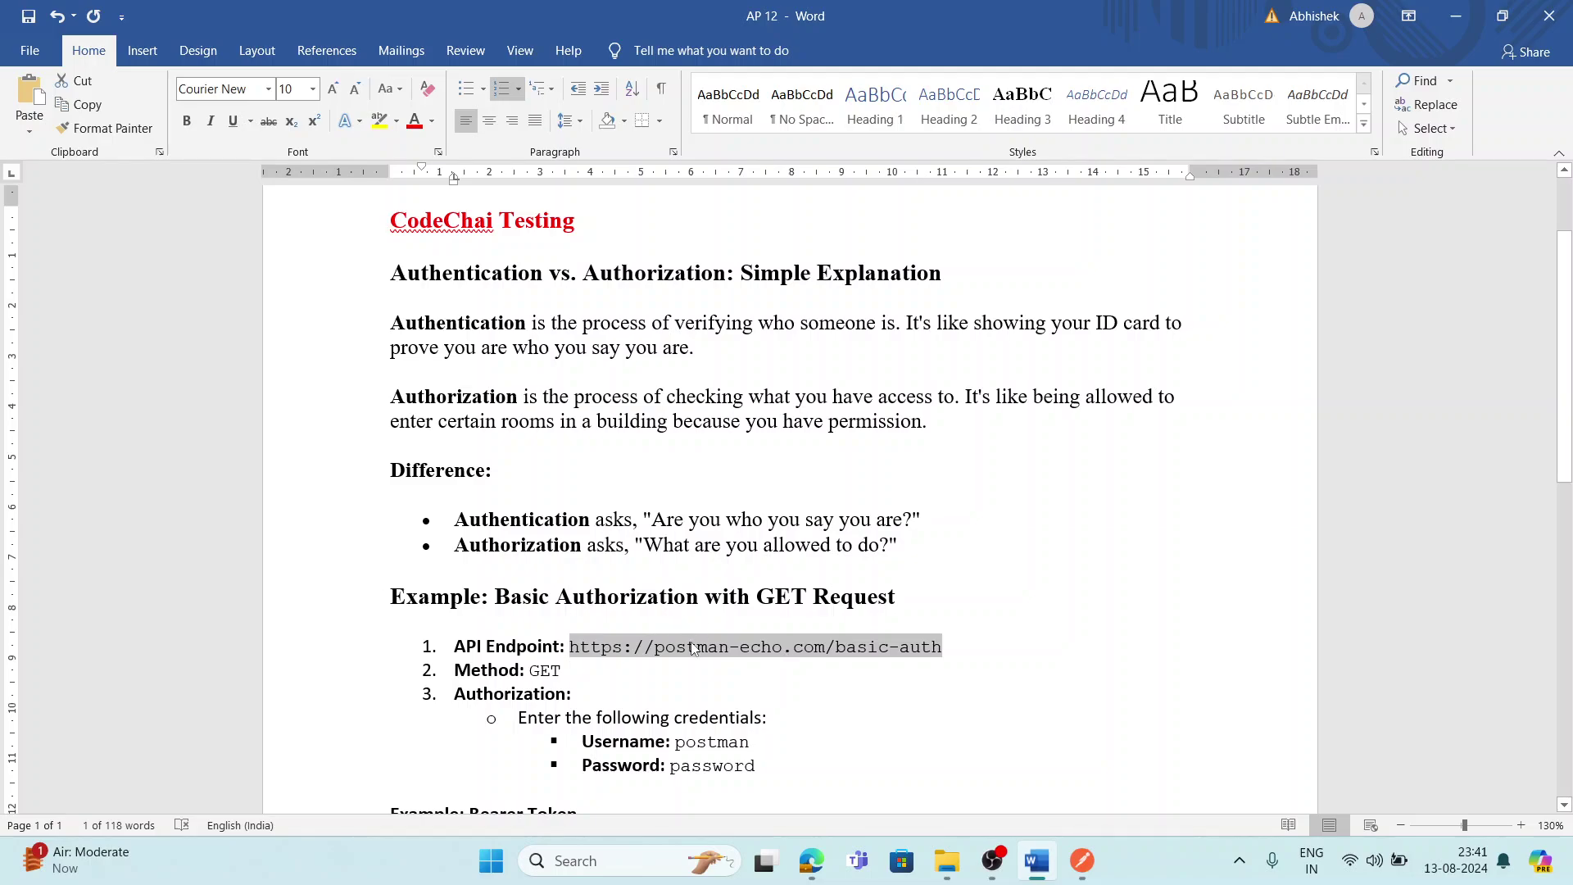
{"action": "double_click", "coordinate": [708, 741]}
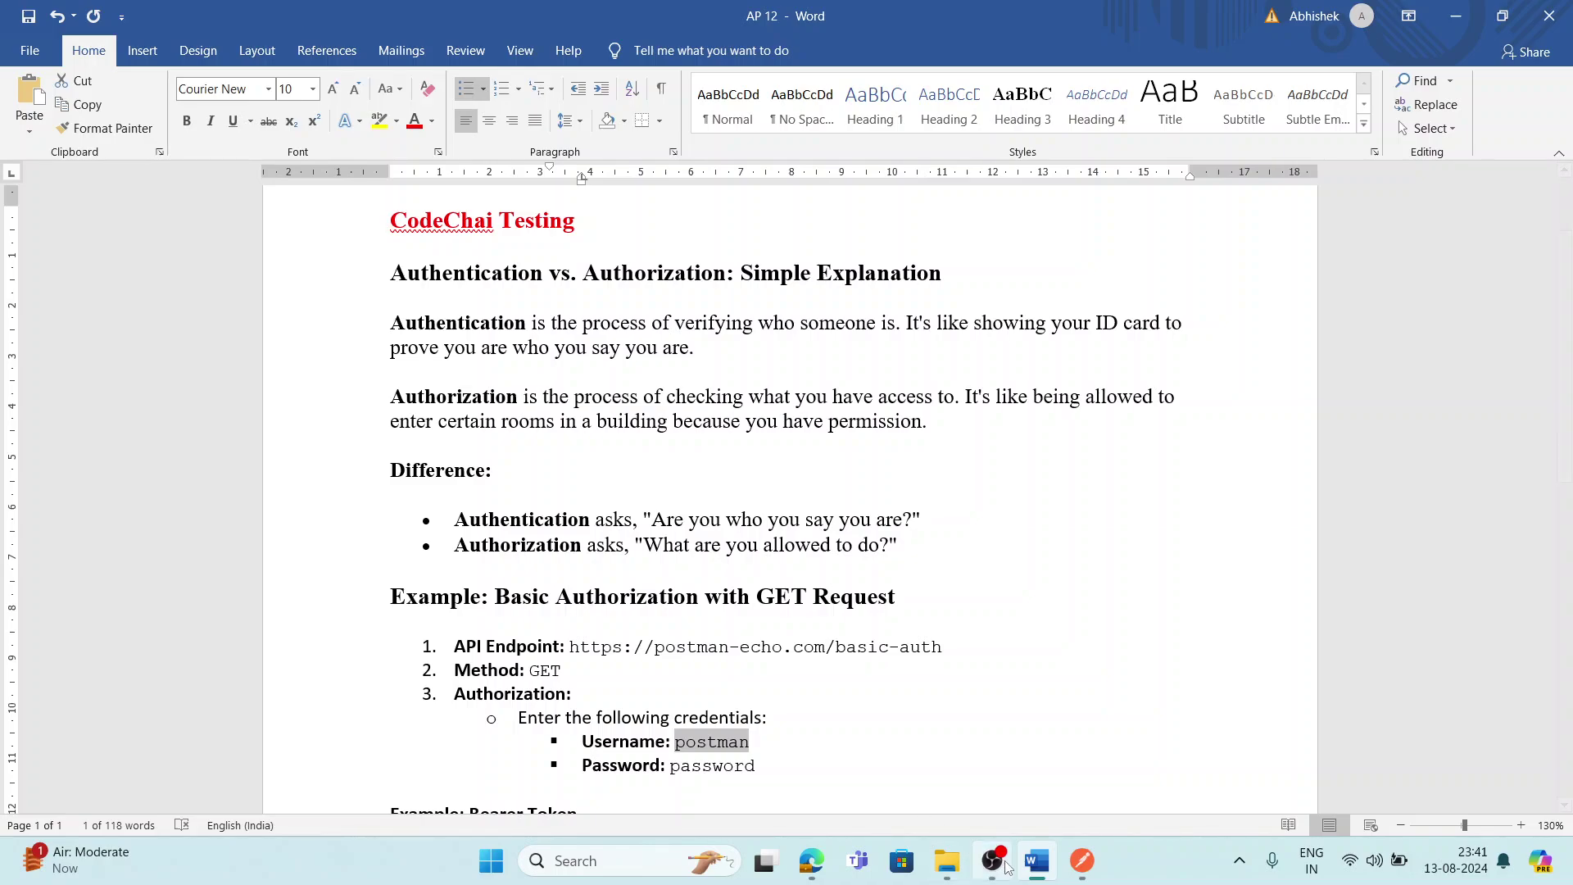
{"action": "left_click", "coordinate": [1080, 866]}
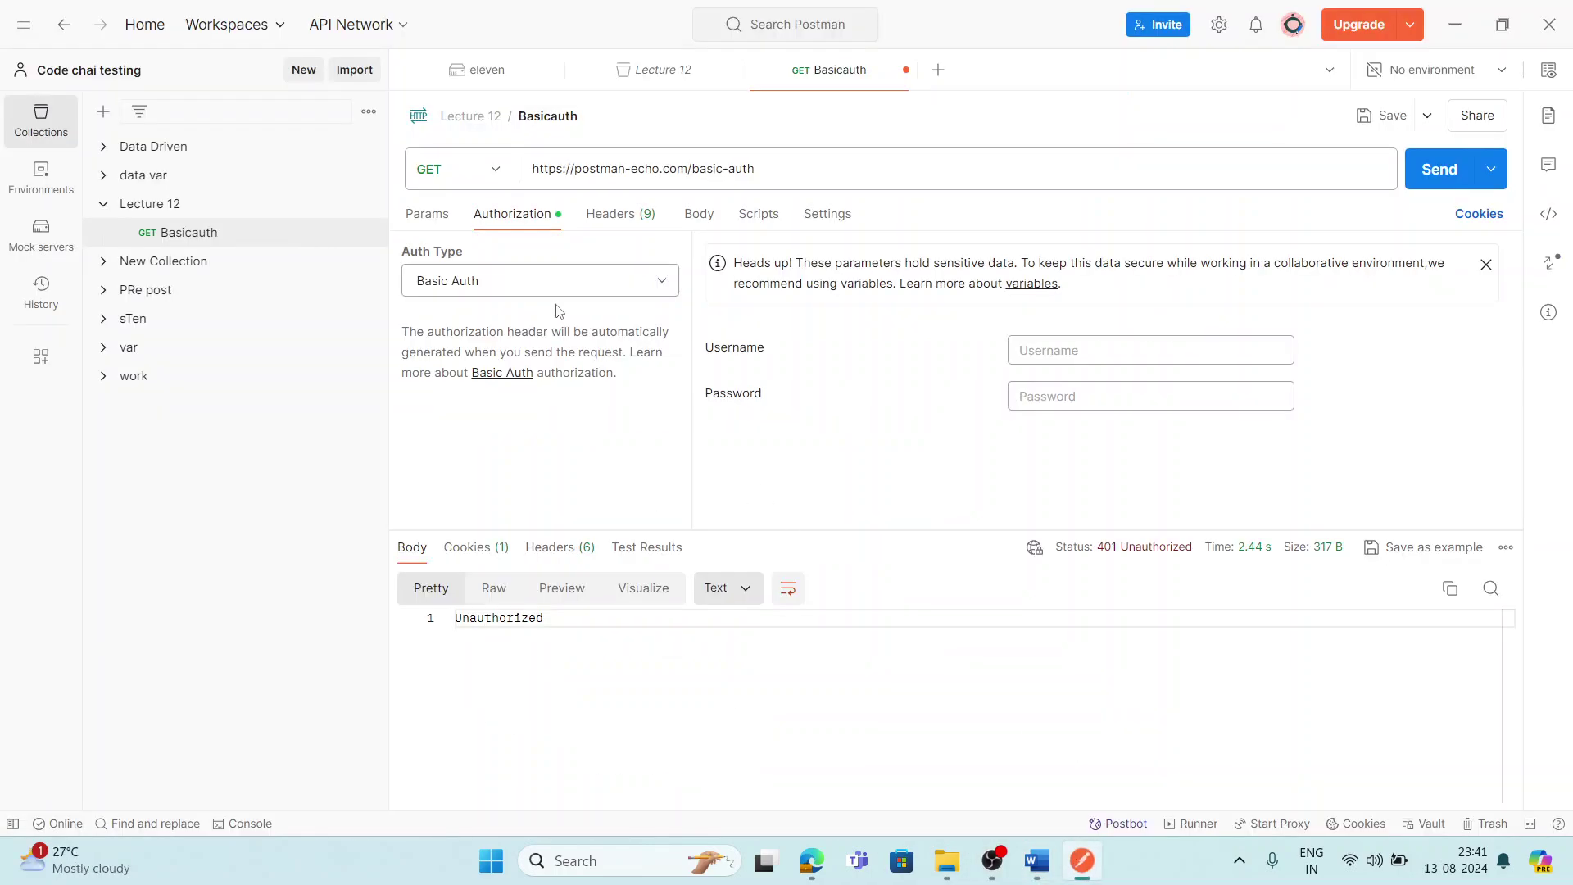
{"action": "left_click", "coordinate": [517, 278]}
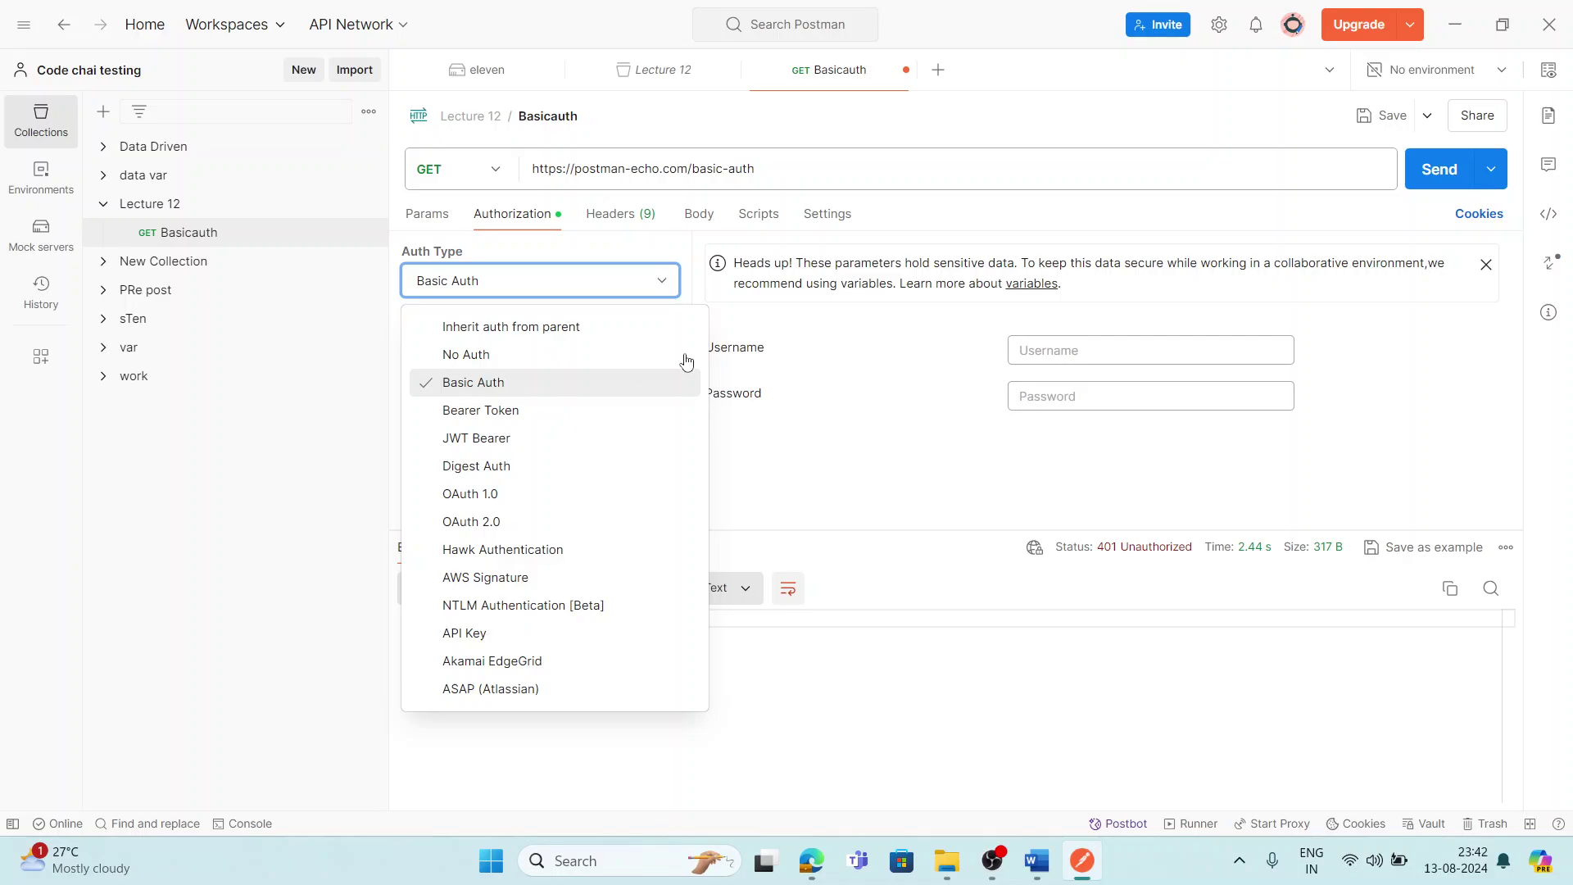
{"action": "left_click", "coordinate": [1030, 351]}
{"action": "type", "text": "postman"}
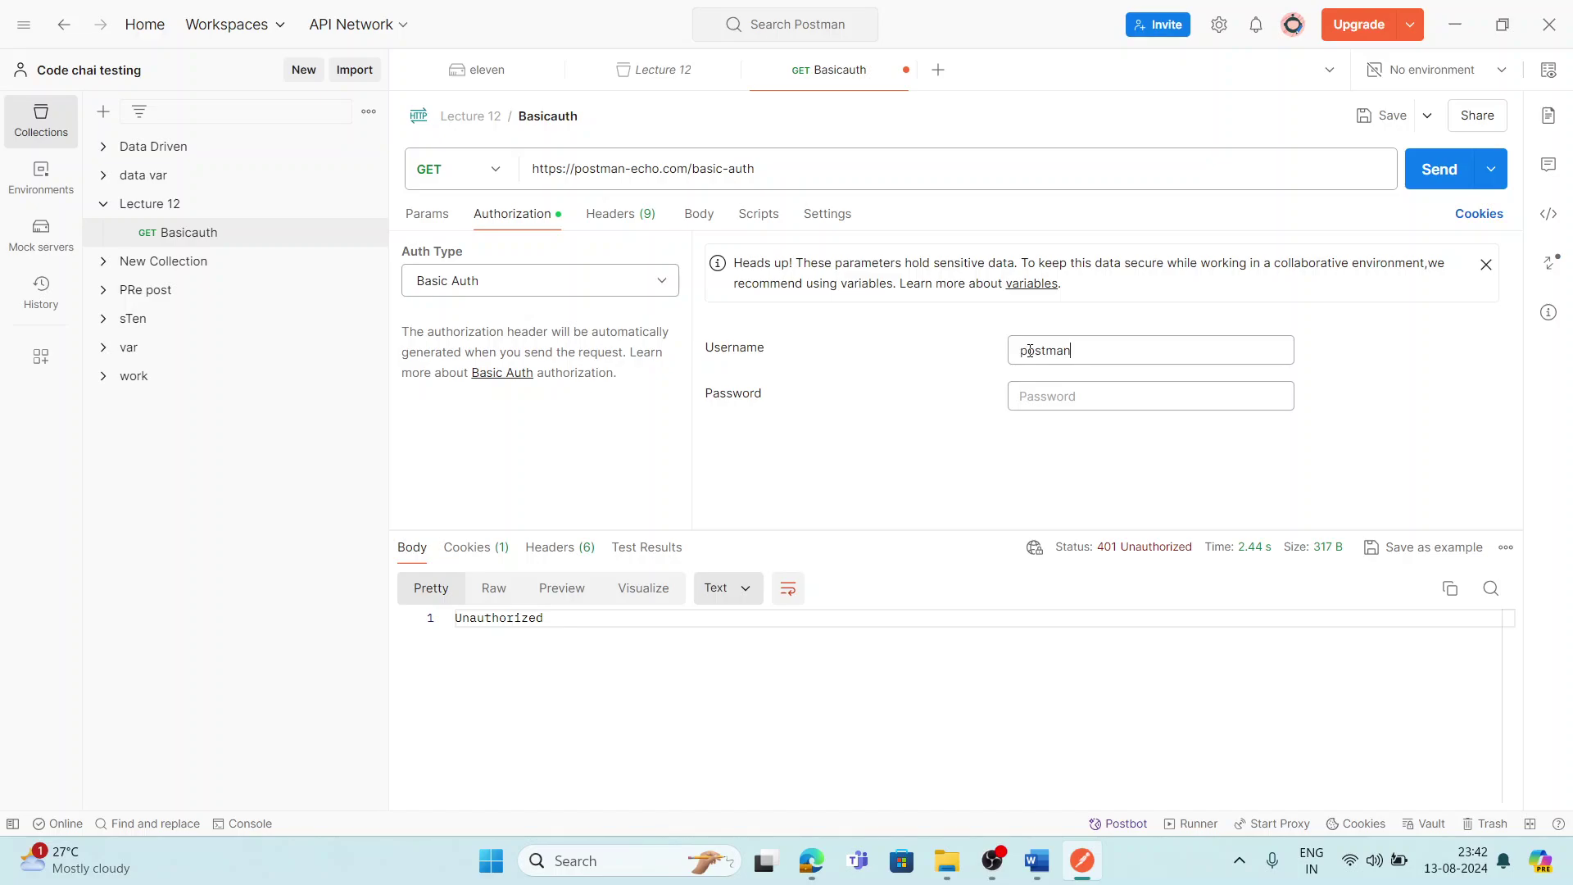
{"action": "left_click", "coordinate": [1038, 395]}
{"action": "type", "text": "password"}
{"action": "left_click", "coordinate": [1438, 174]}
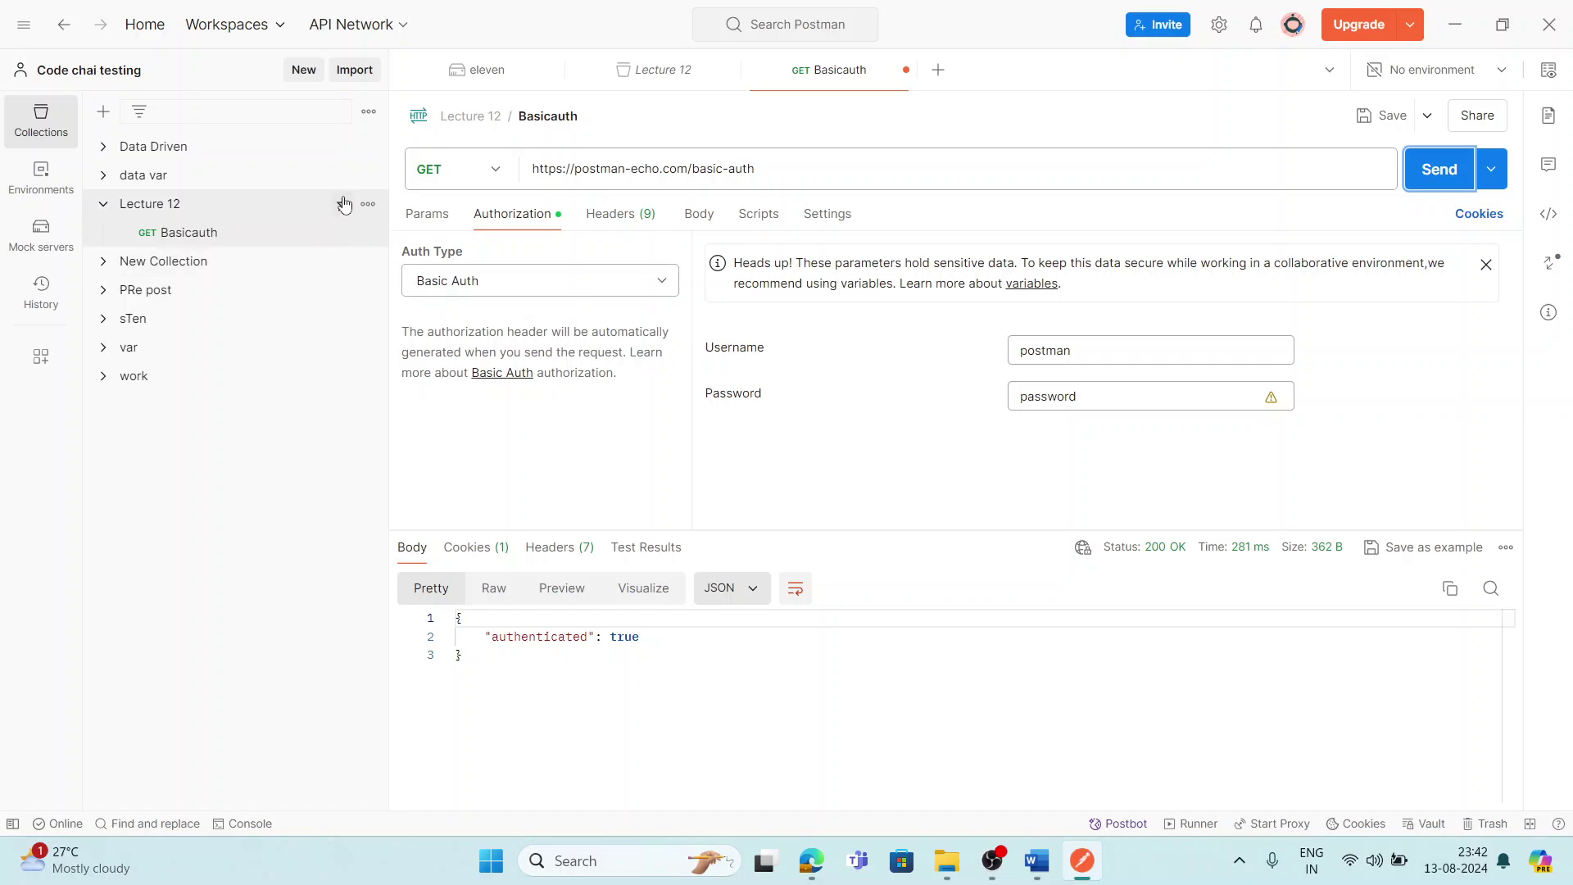
Add a second request named Bearer toekn to the Lecture 12 collection and set its method to POST
{"action": "left_click", "coordinate": [368, 205]}
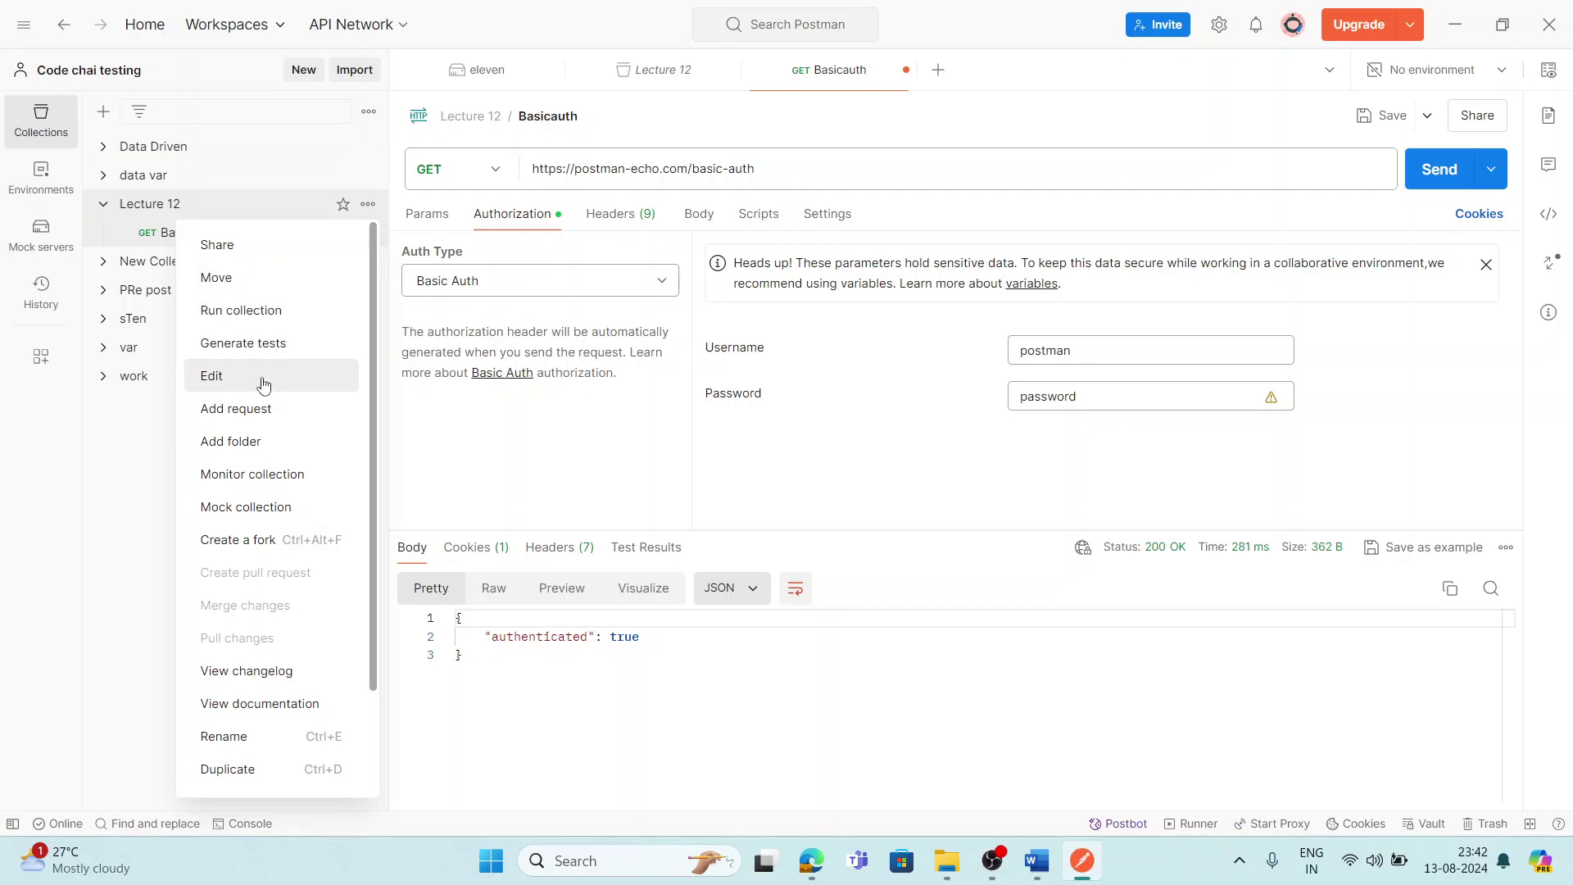
{"action": "left_click", "coordinate": [258, 416]}
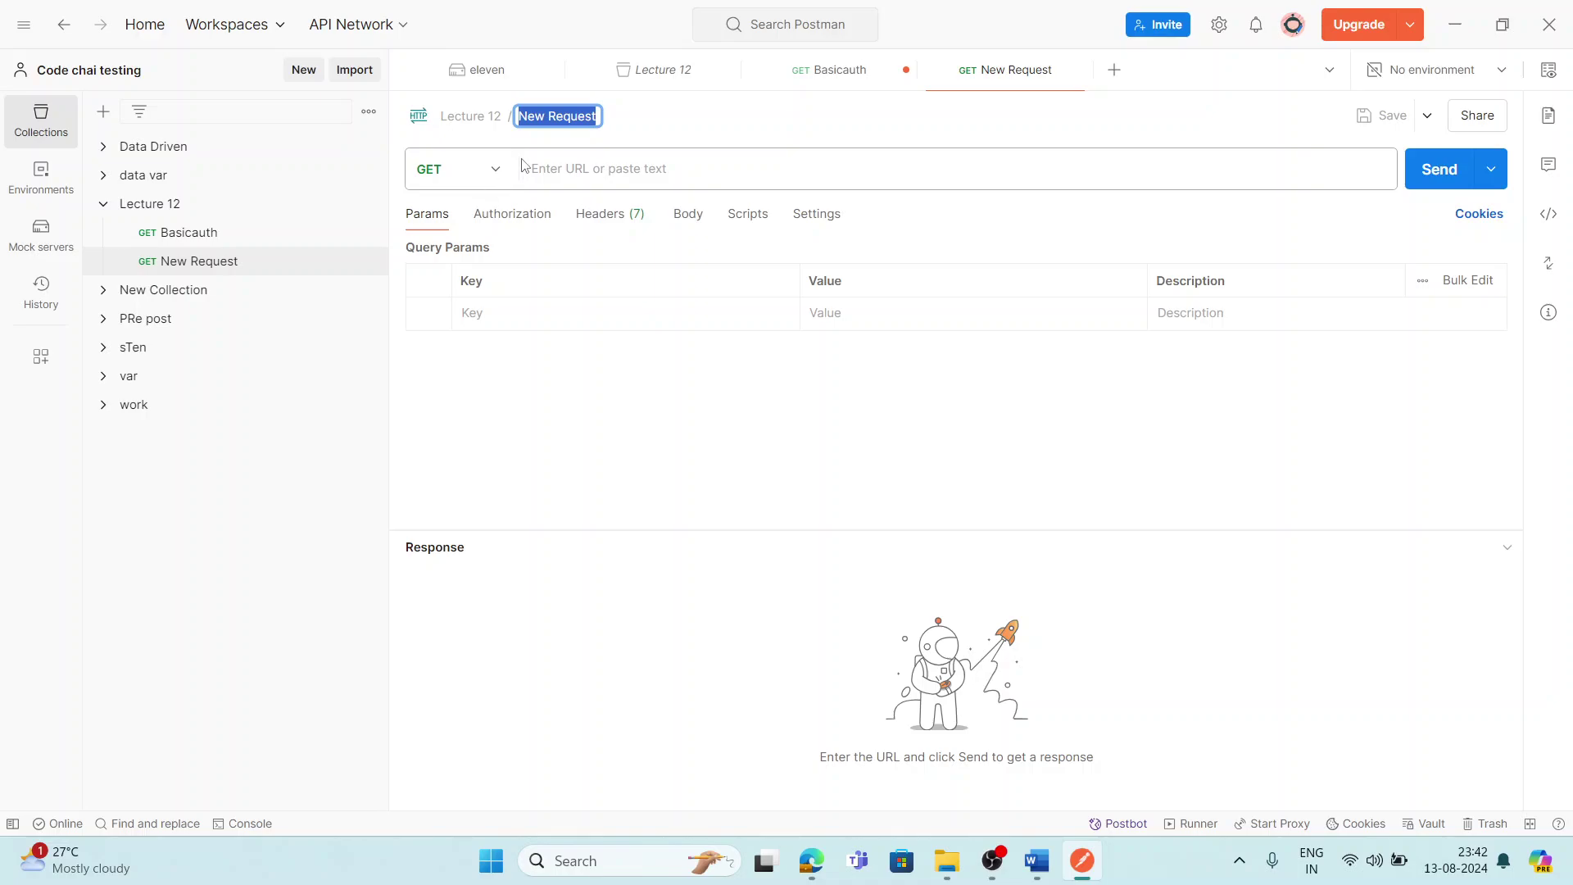
{"action": "type", "text": "B"}
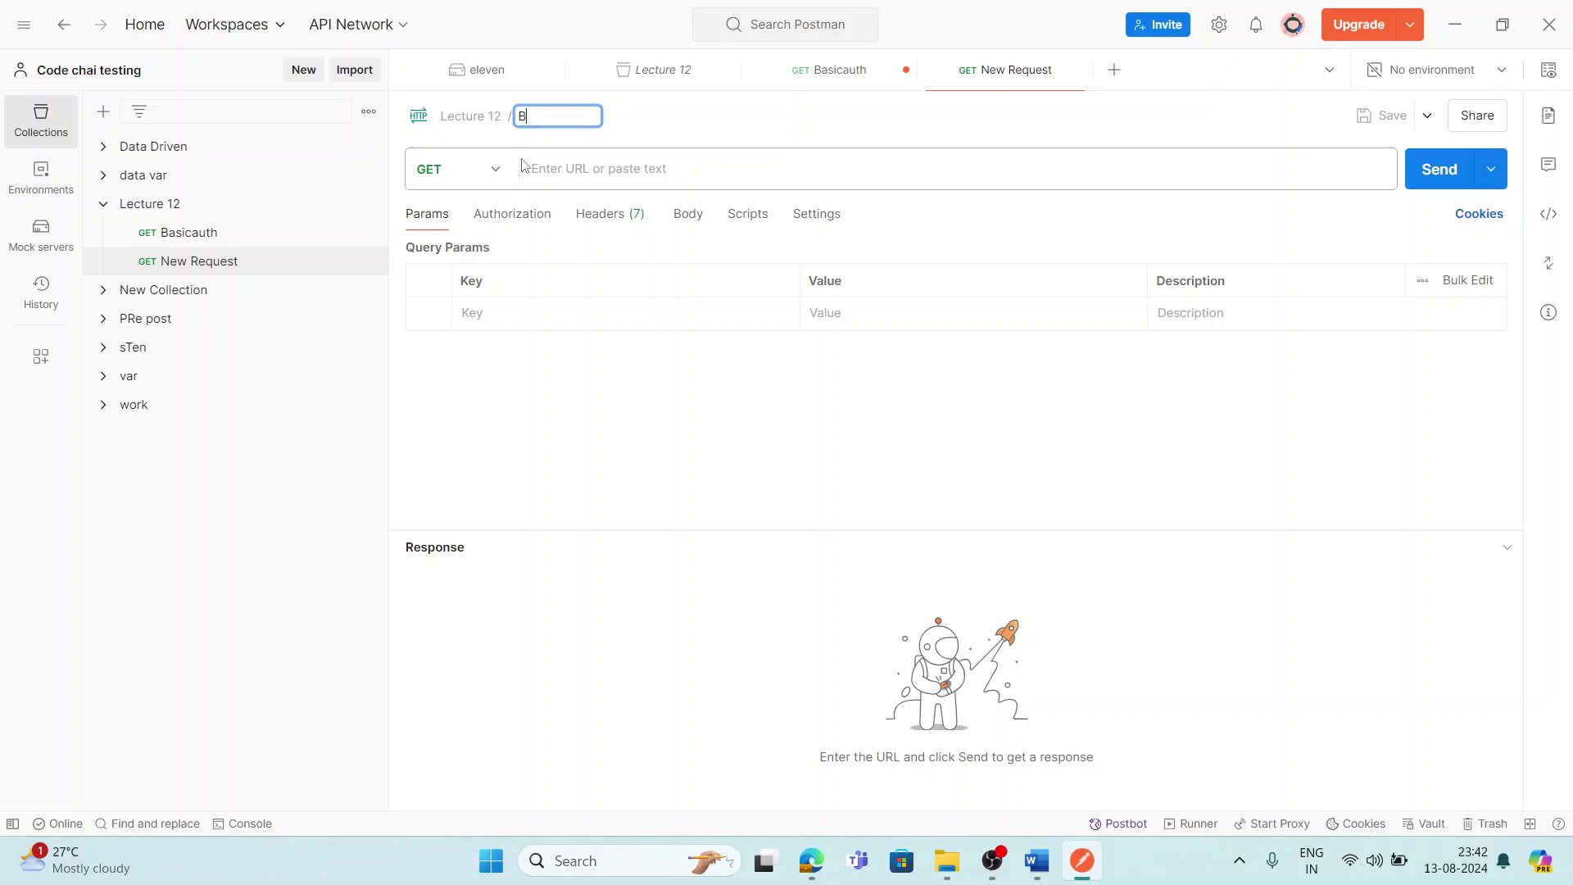
{"action": "type", "text": "earer toekn"}
{"action": "key", "text": "Return"}
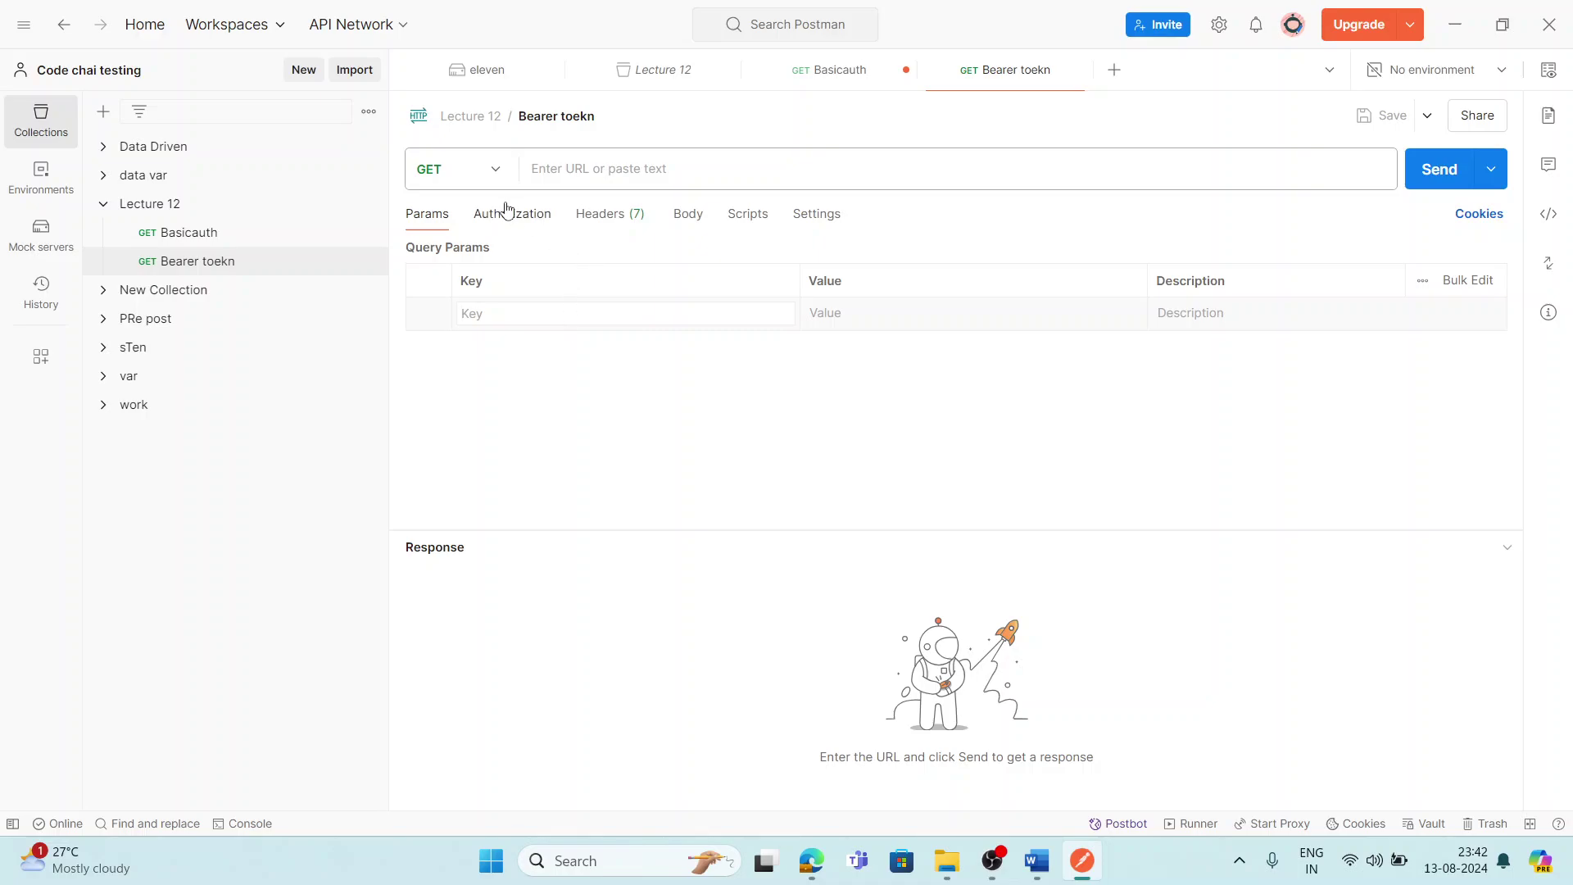
{"action": "left_click", "coordinate": [492, 176]}
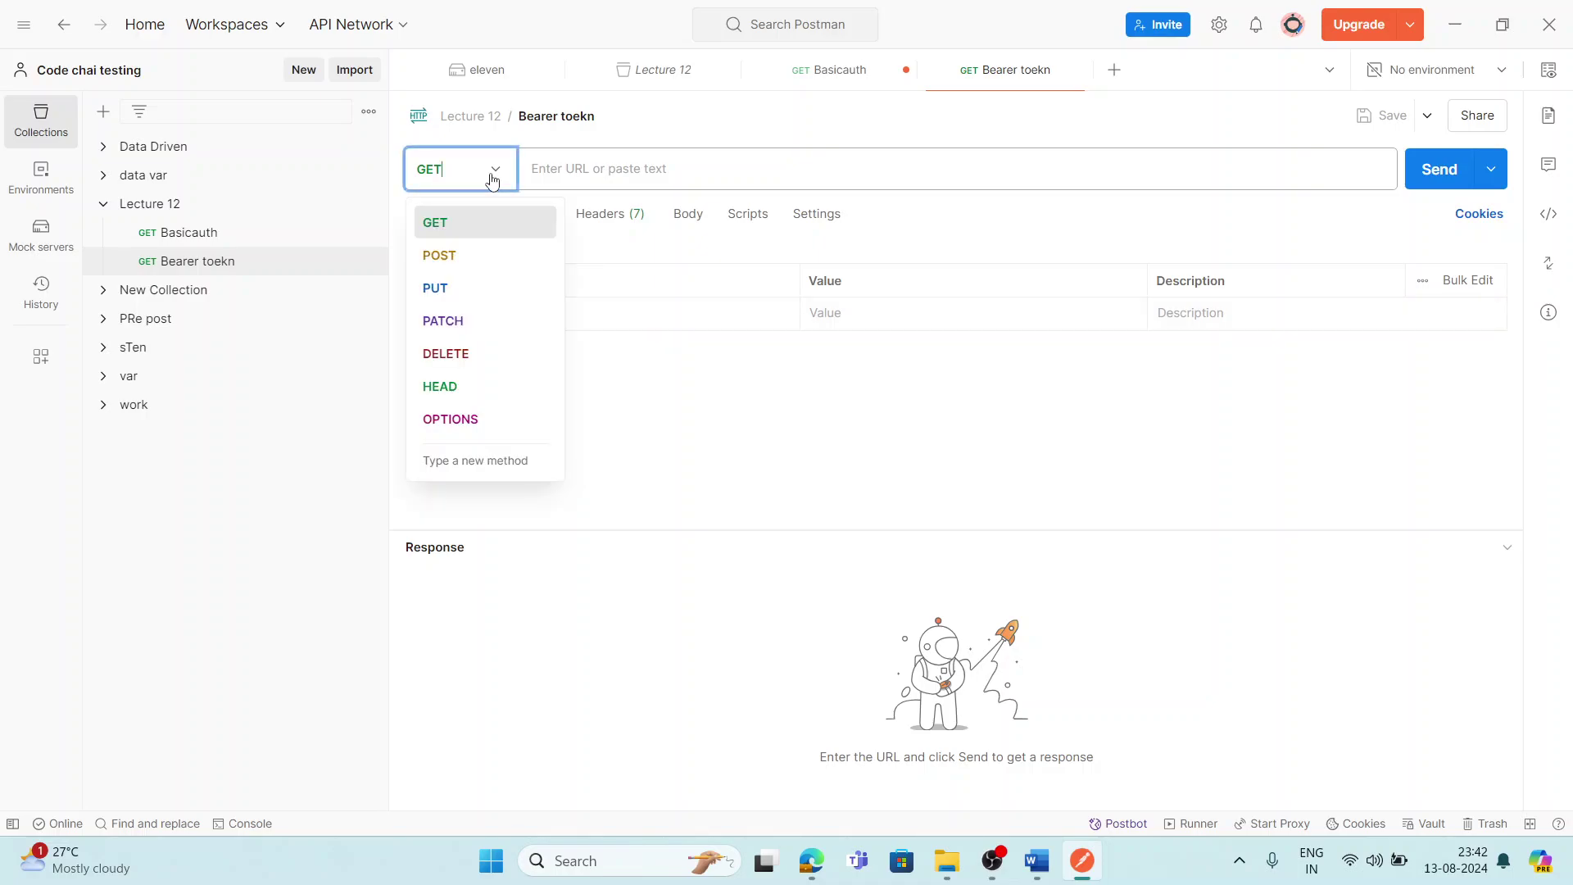
{"action": "left_click", "coordinate": [466, 256]}
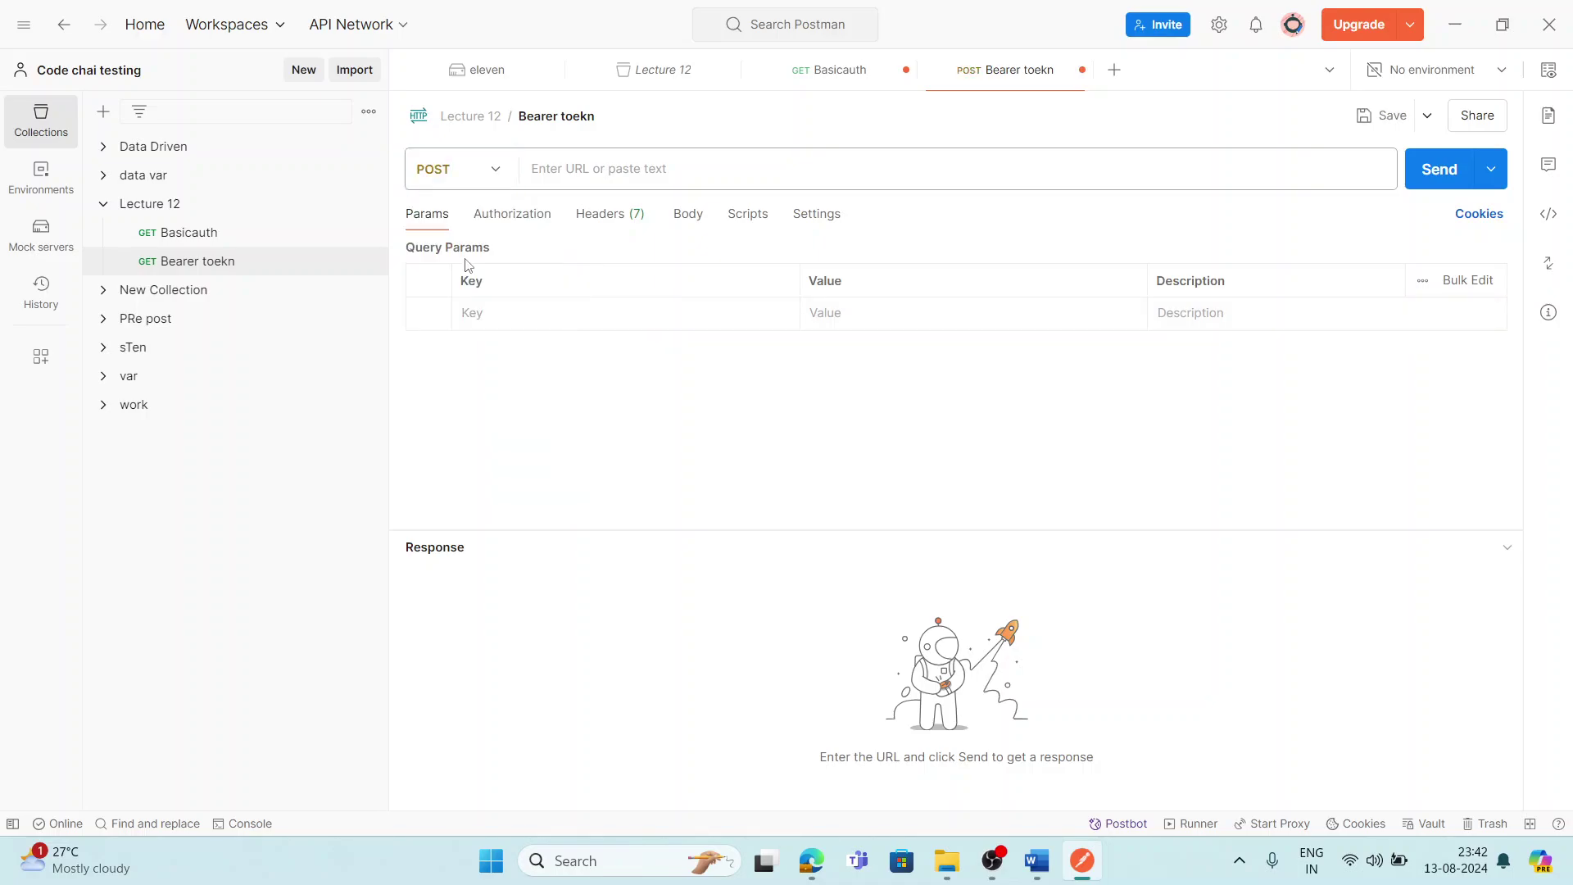
{"action": "left_click", "coordinate": [1038, 877]}
{"action": "scroll", "coordinate": [529, 490], "scroll_direction": "down", "scroll_amount": 5}
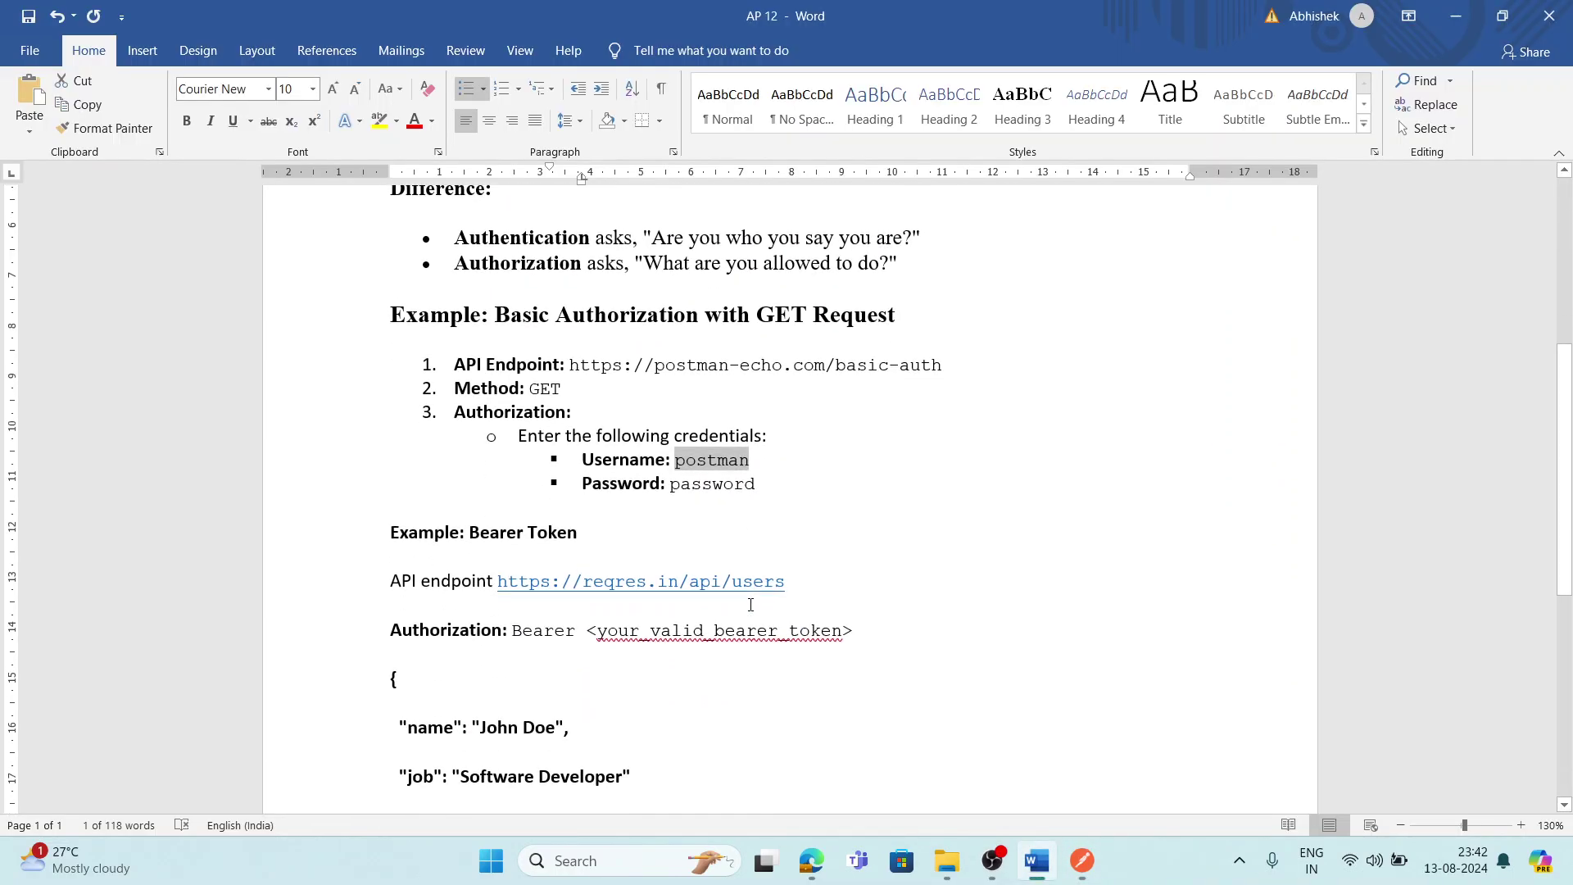
{"action": "left_click_drag", "start_coordinate": [500, 443], "coordinate": [802, 436]}
{"action": "key", "text": "ctrl+c"}
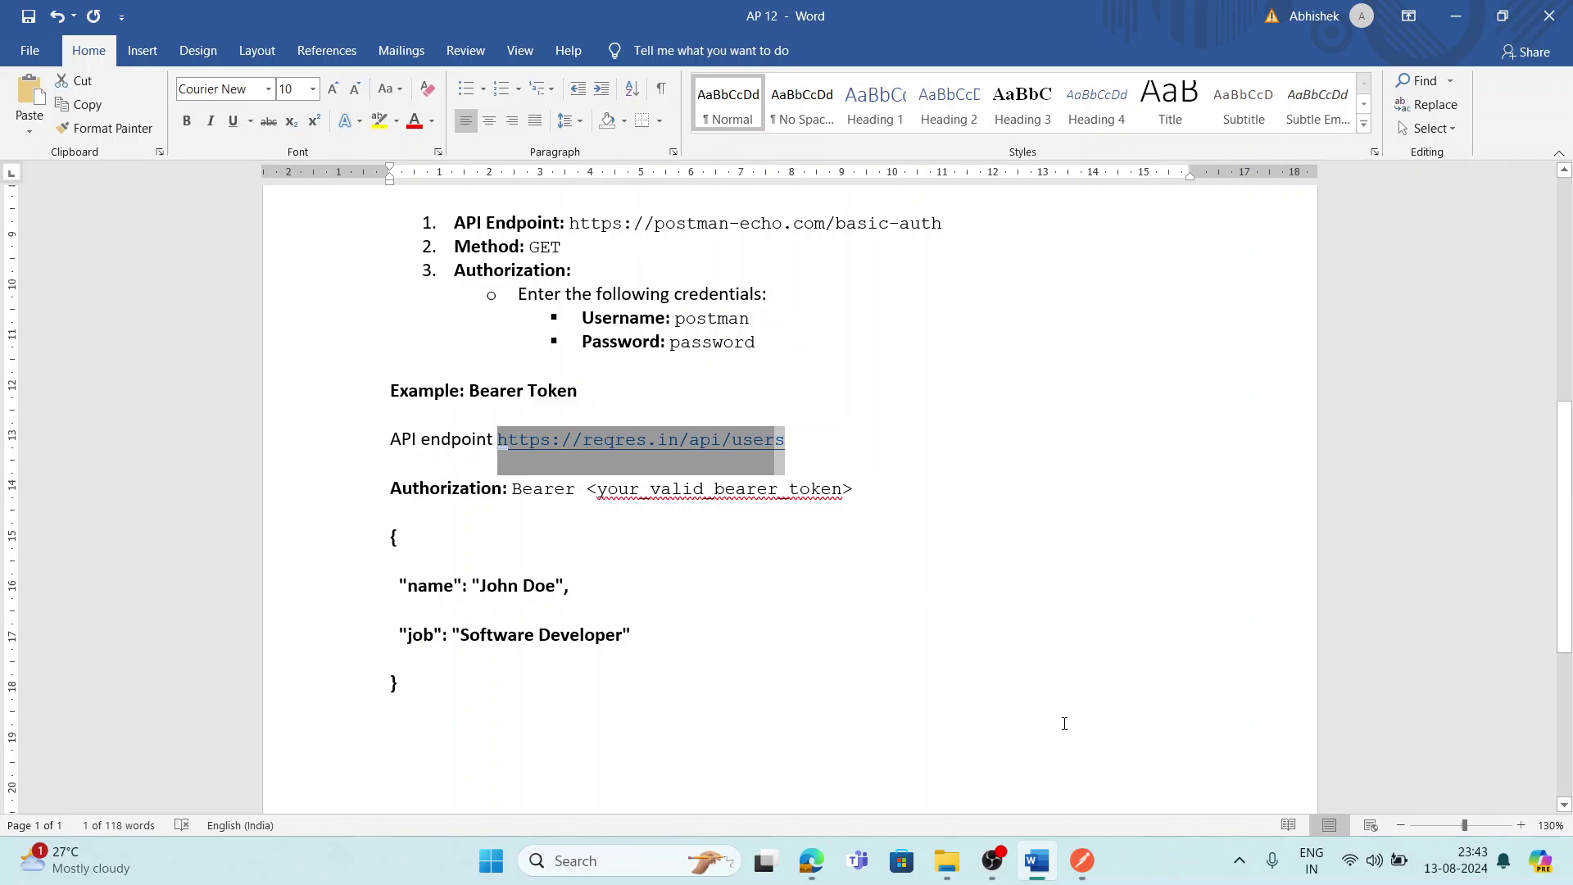
{"action": "left_click", "coordinate": [1081, 861]}
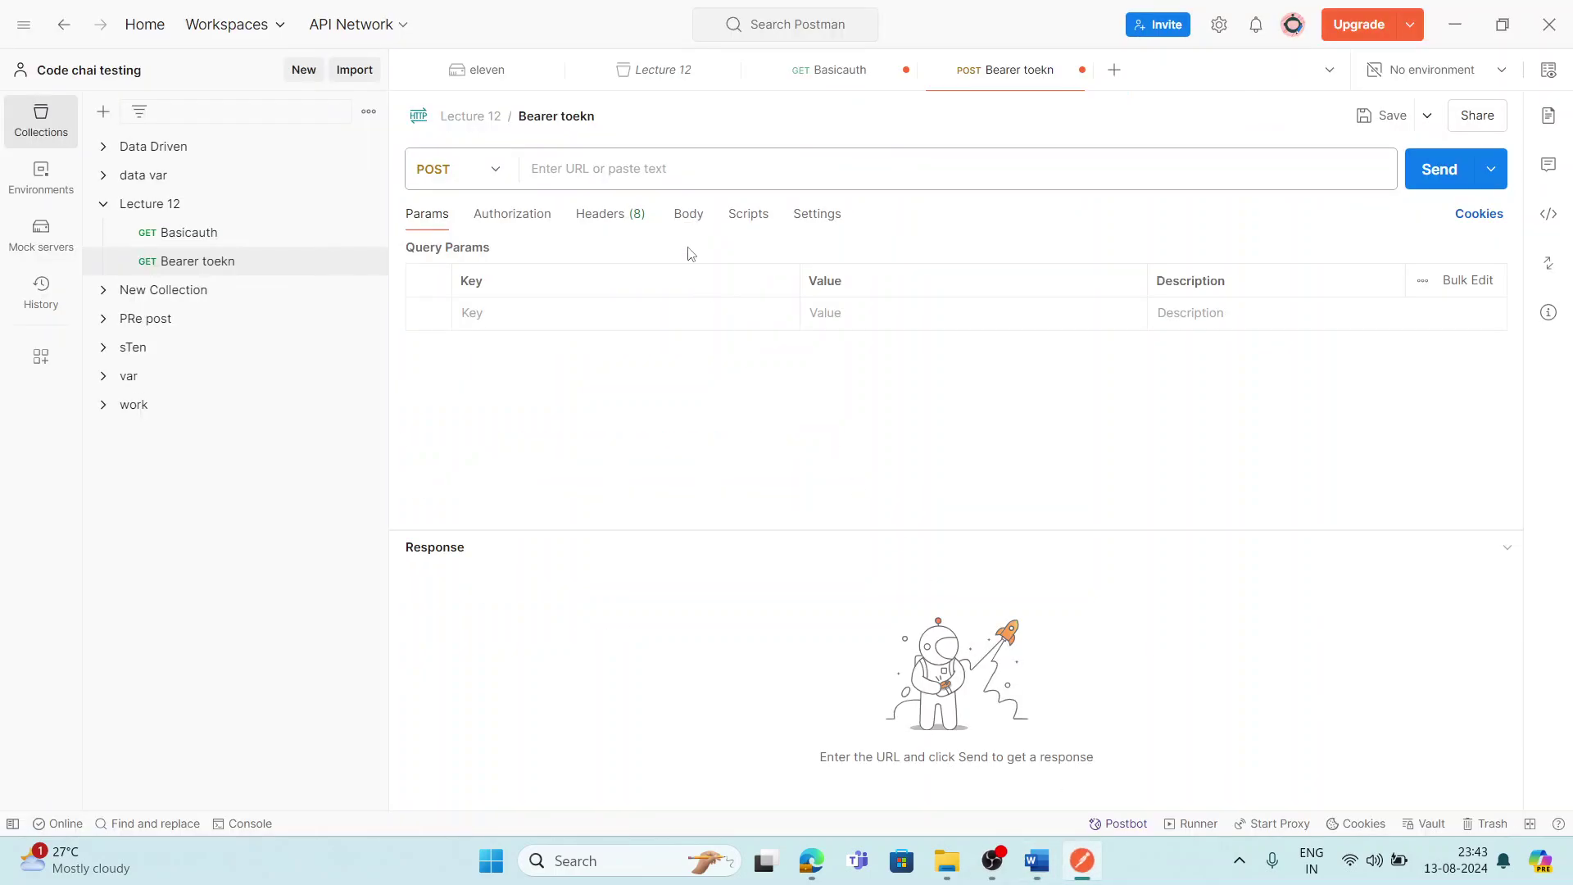
{"action": "left_click", "coordinate": [656, 174]}
{"action": "key", "text": "ctrl+v"}
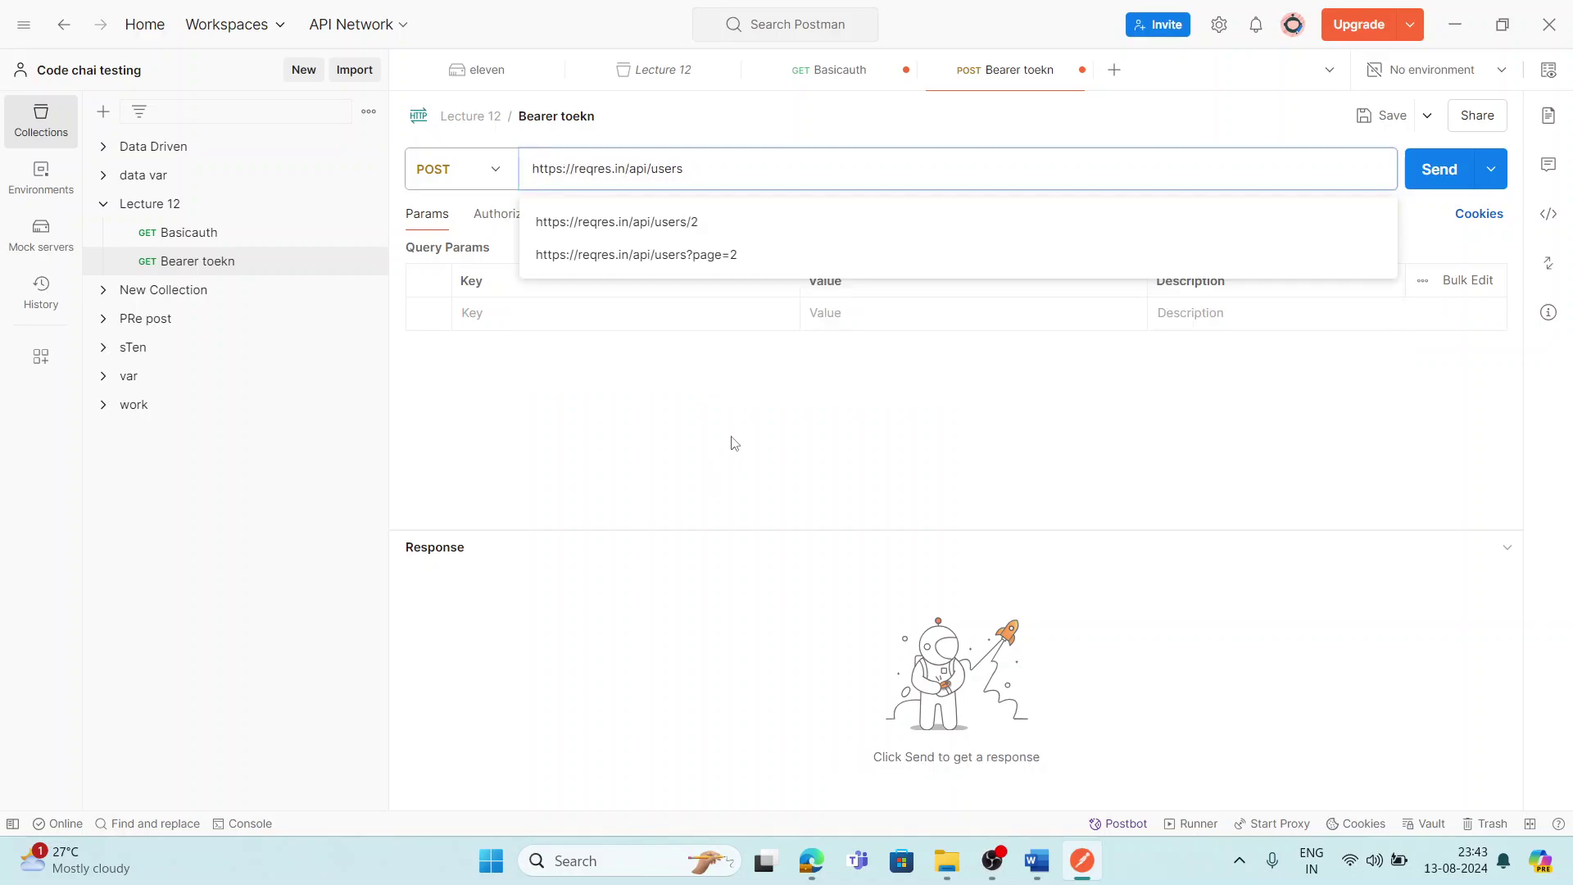
{"action": "left_click", "coordinate": [736, 443]}
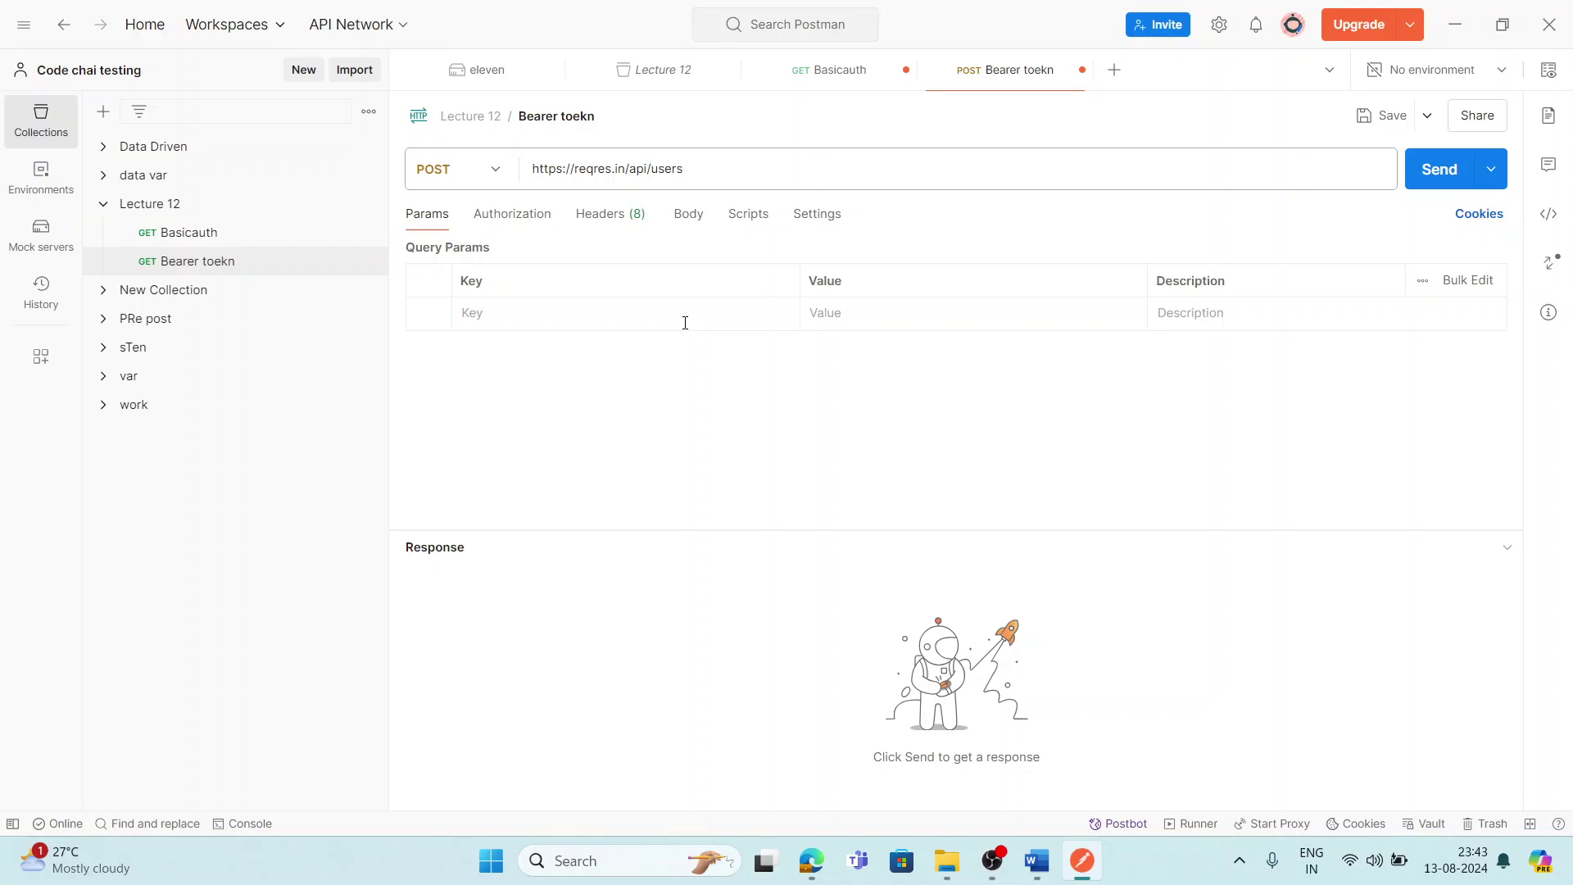
Set the request body to raw JSON and fill it with a single copy of the name and job object from the Word notes
{"action": "left_click", "coordinate": [688, 215]}
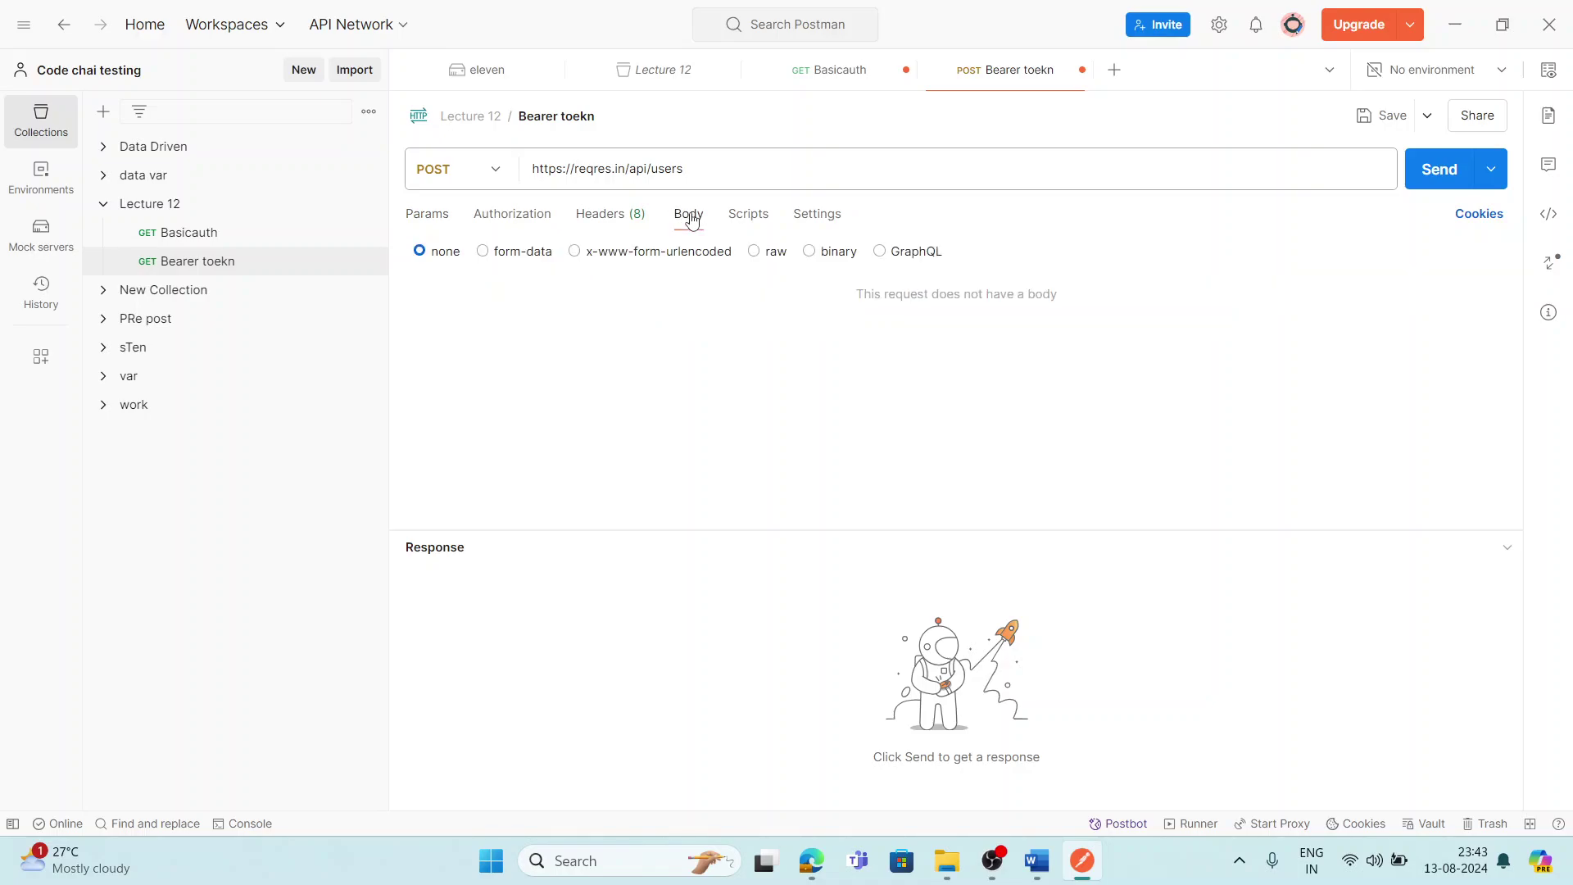
{"action": "left_click", "coordinate": [756, 253]}
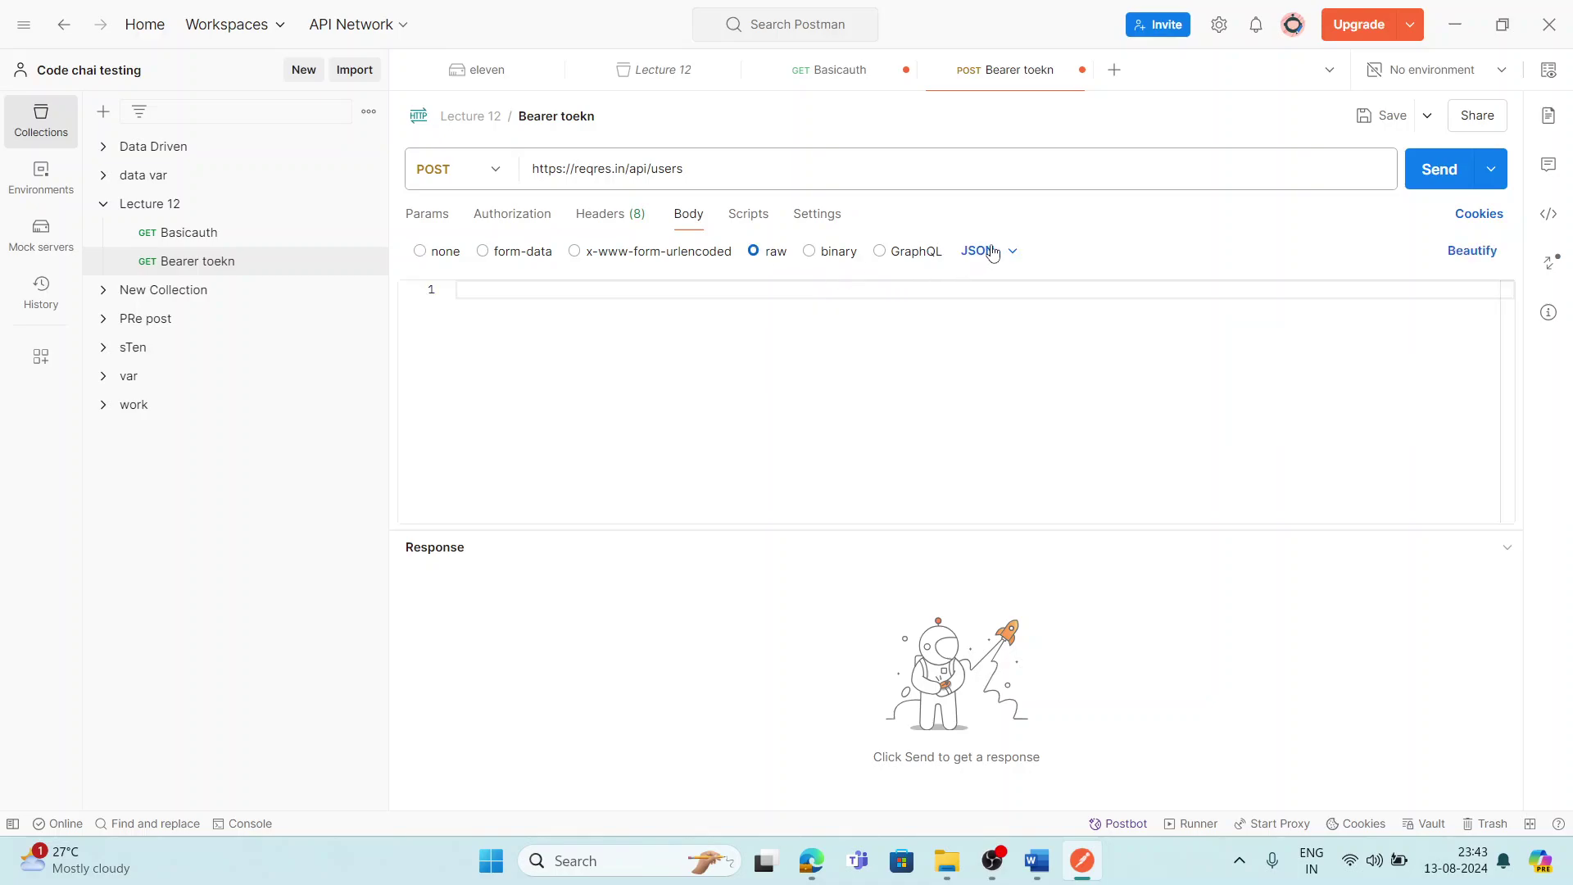
{"action": "left_click", "coordinate": [1036, 861]}
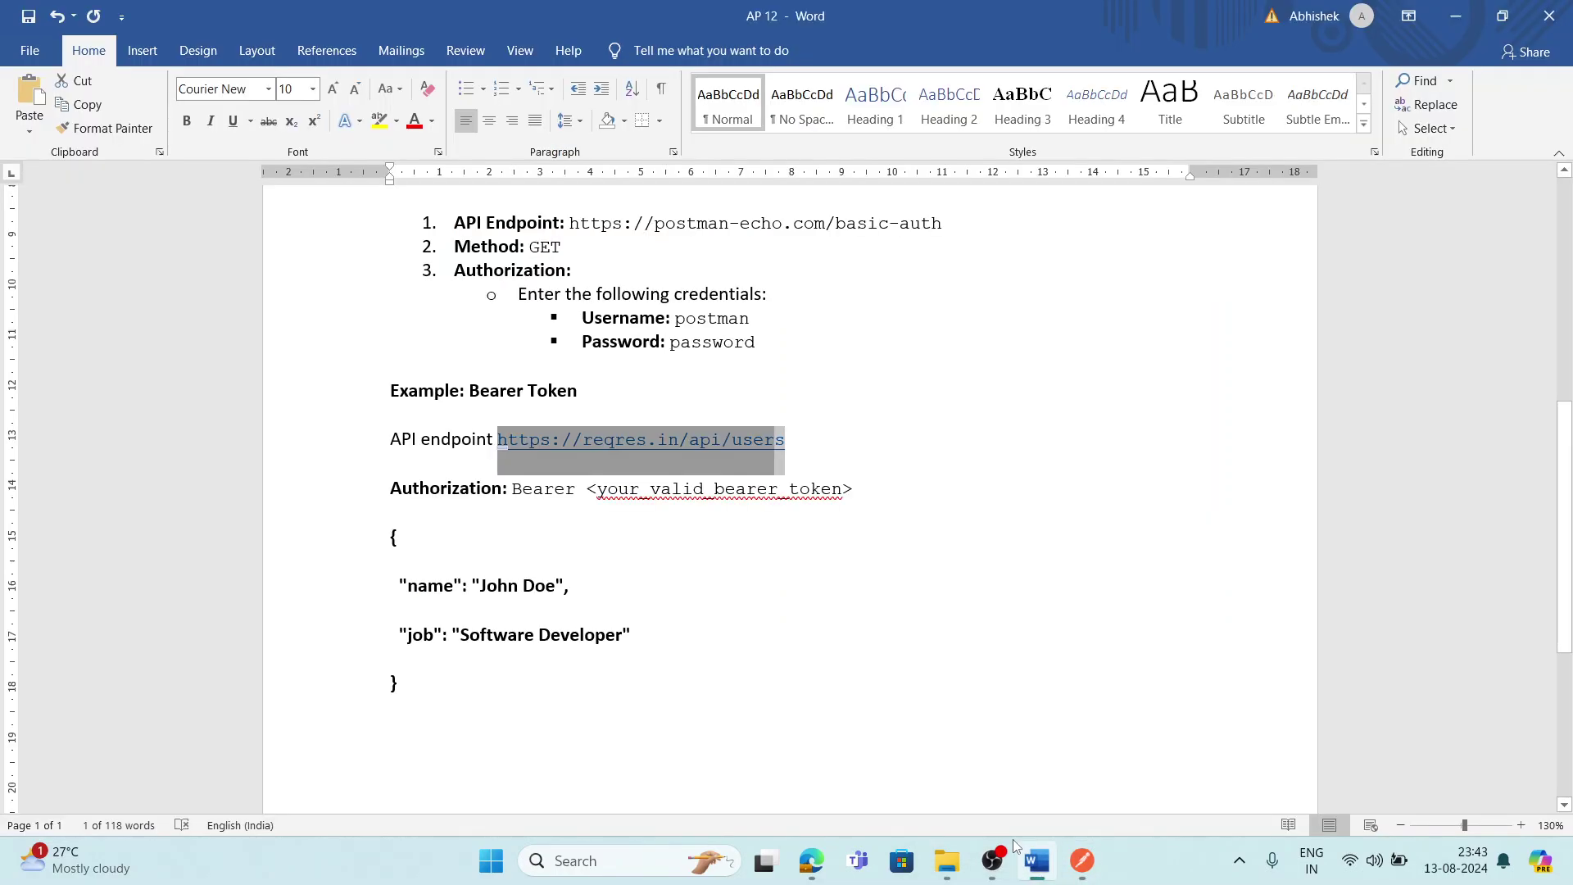
{"action": "left_click_drag", "start_coordinate": [414, 687], "coordinate": [392, 534]}
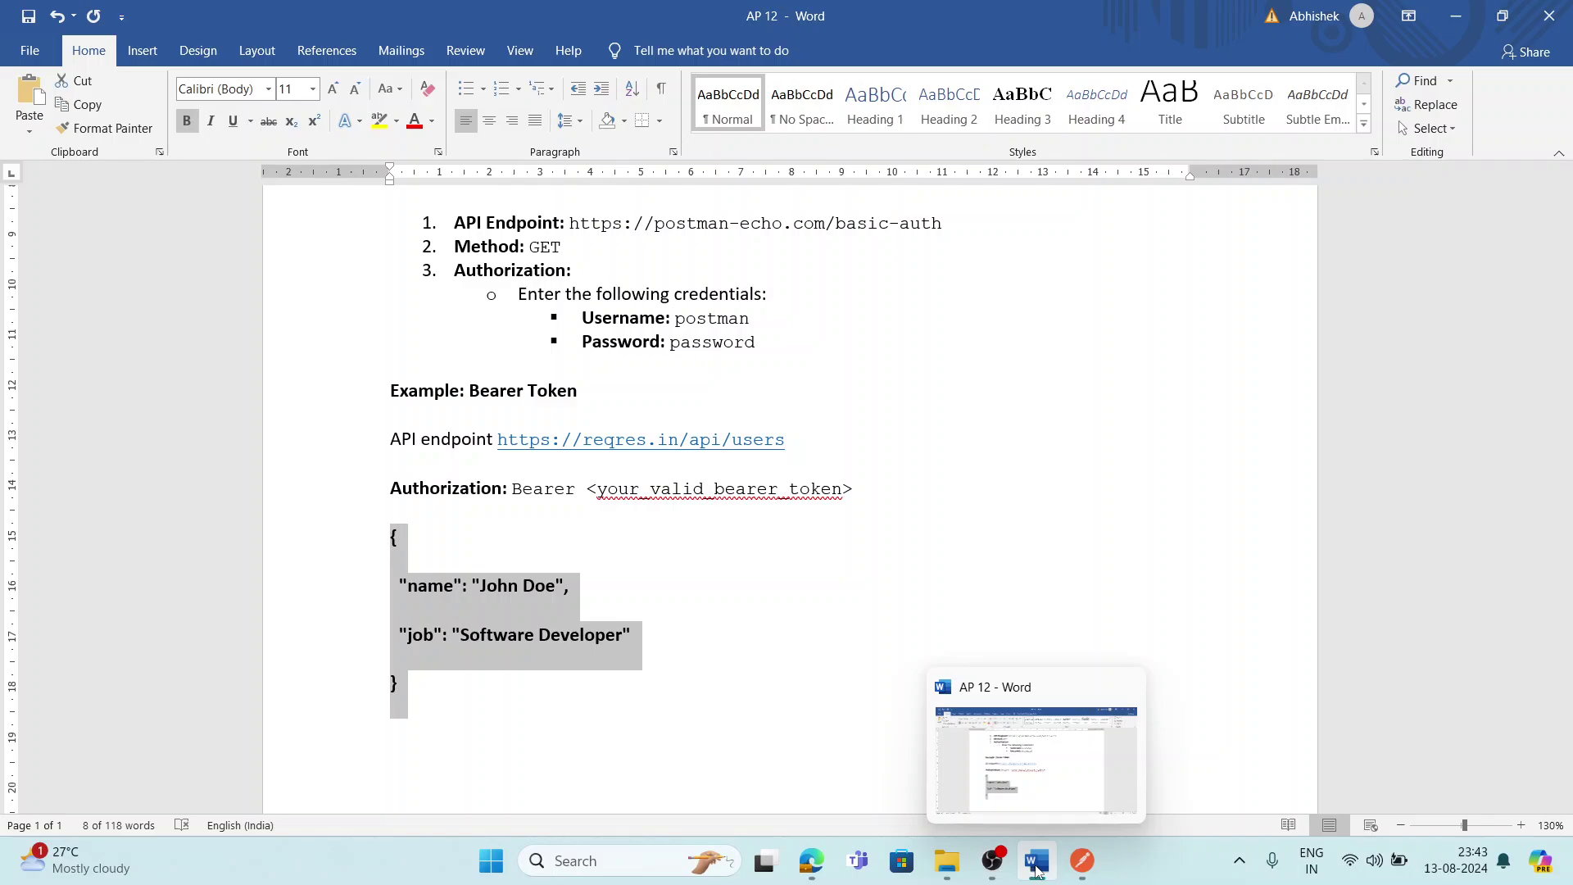
{"action": "left_click", "coordinate": [1083, 861]}
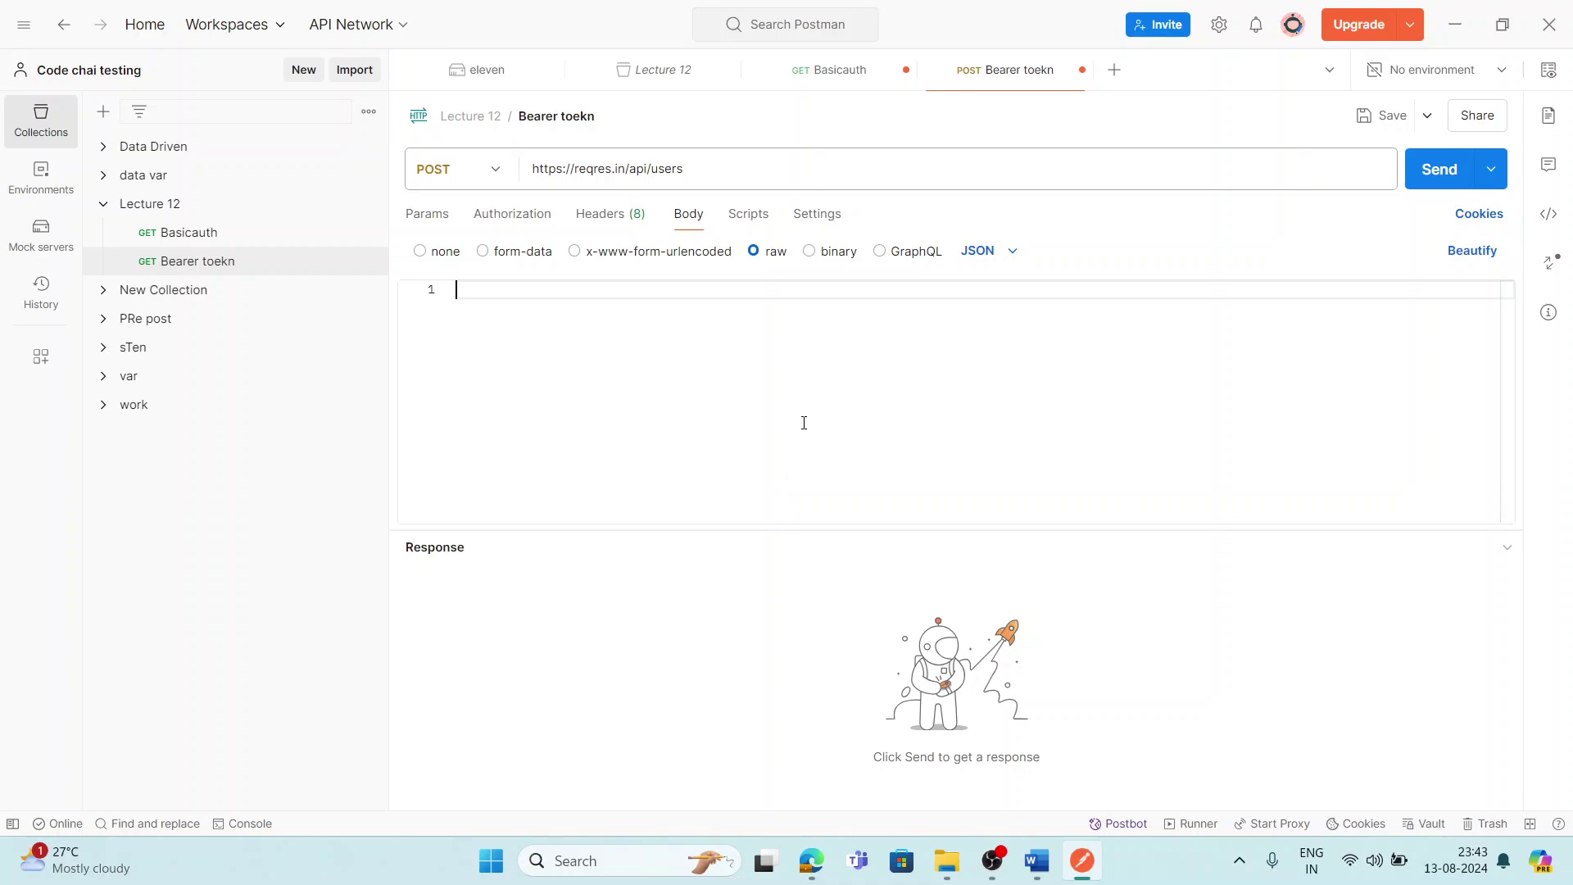
{"action": "key", "text": "ctrl+v"}
{"action": "key", "text": "ctrl+v"}
{"action": "key", "text": "ctrl+v"}
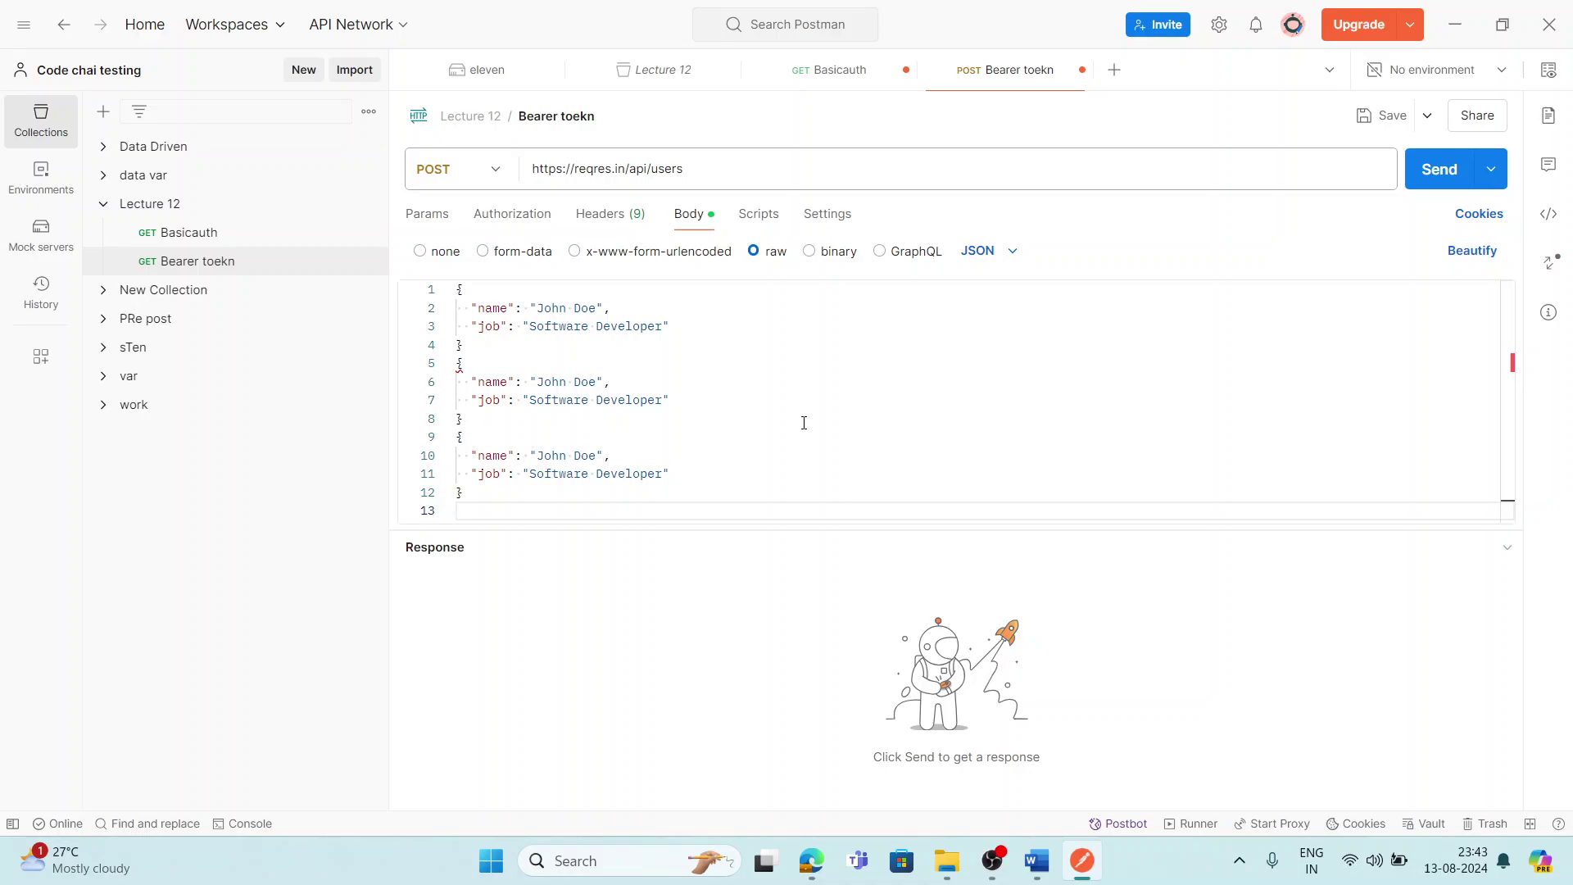
{"action": "key", "text": "ctrl+z"}
{"action": "key", "text": "ctrl+z"}
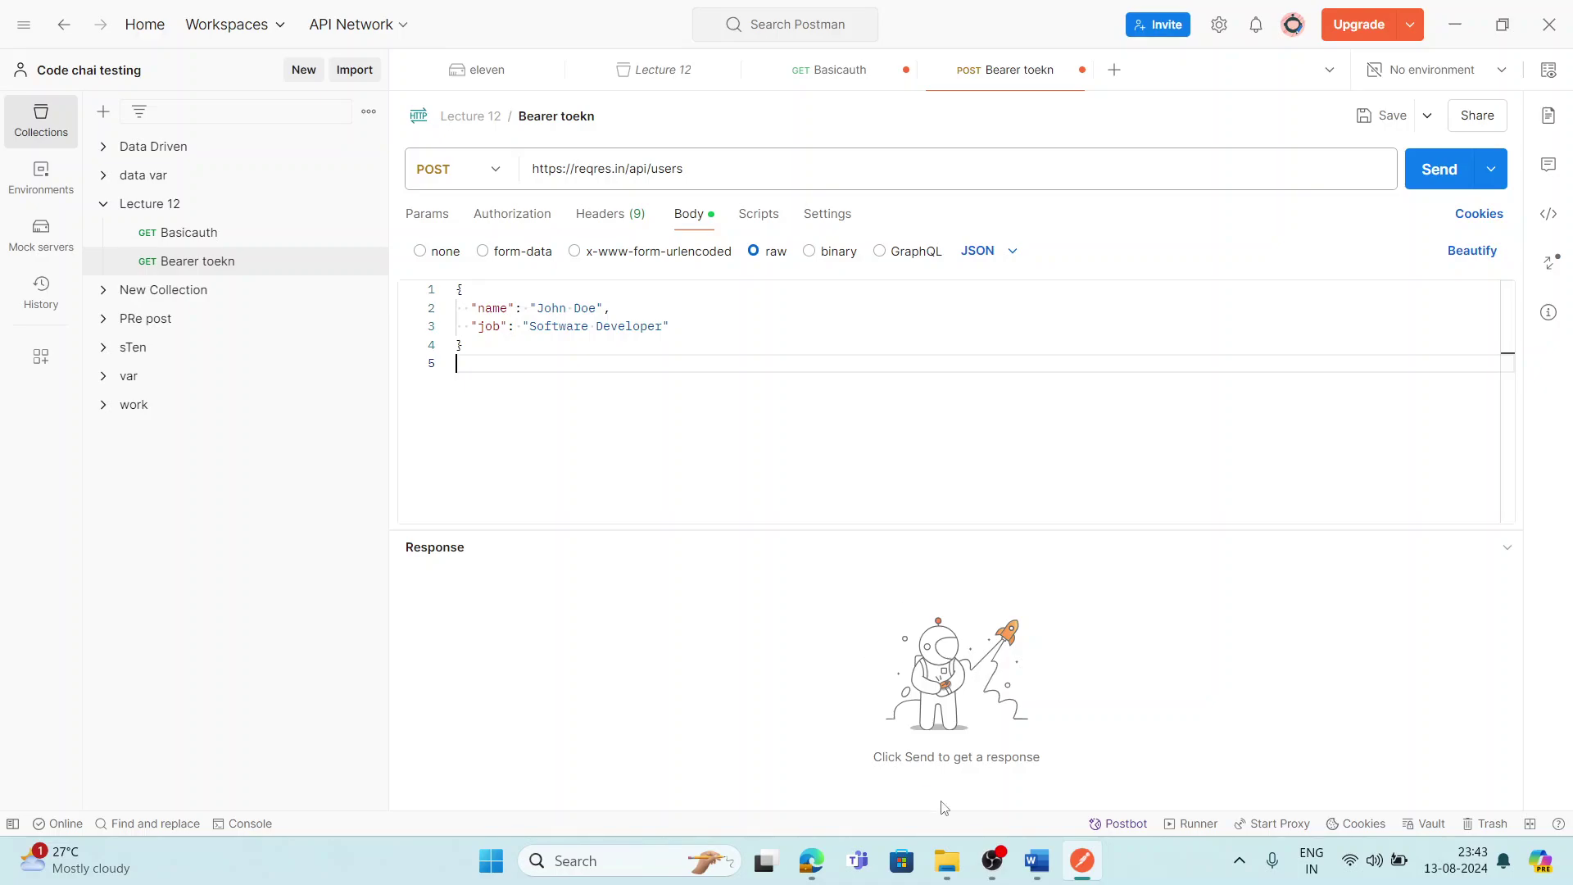
Copy the bearer token text from the Authorization line of the Word notes and return to Postman
{"action": "left_click", "coordinate": [1049, 875]}
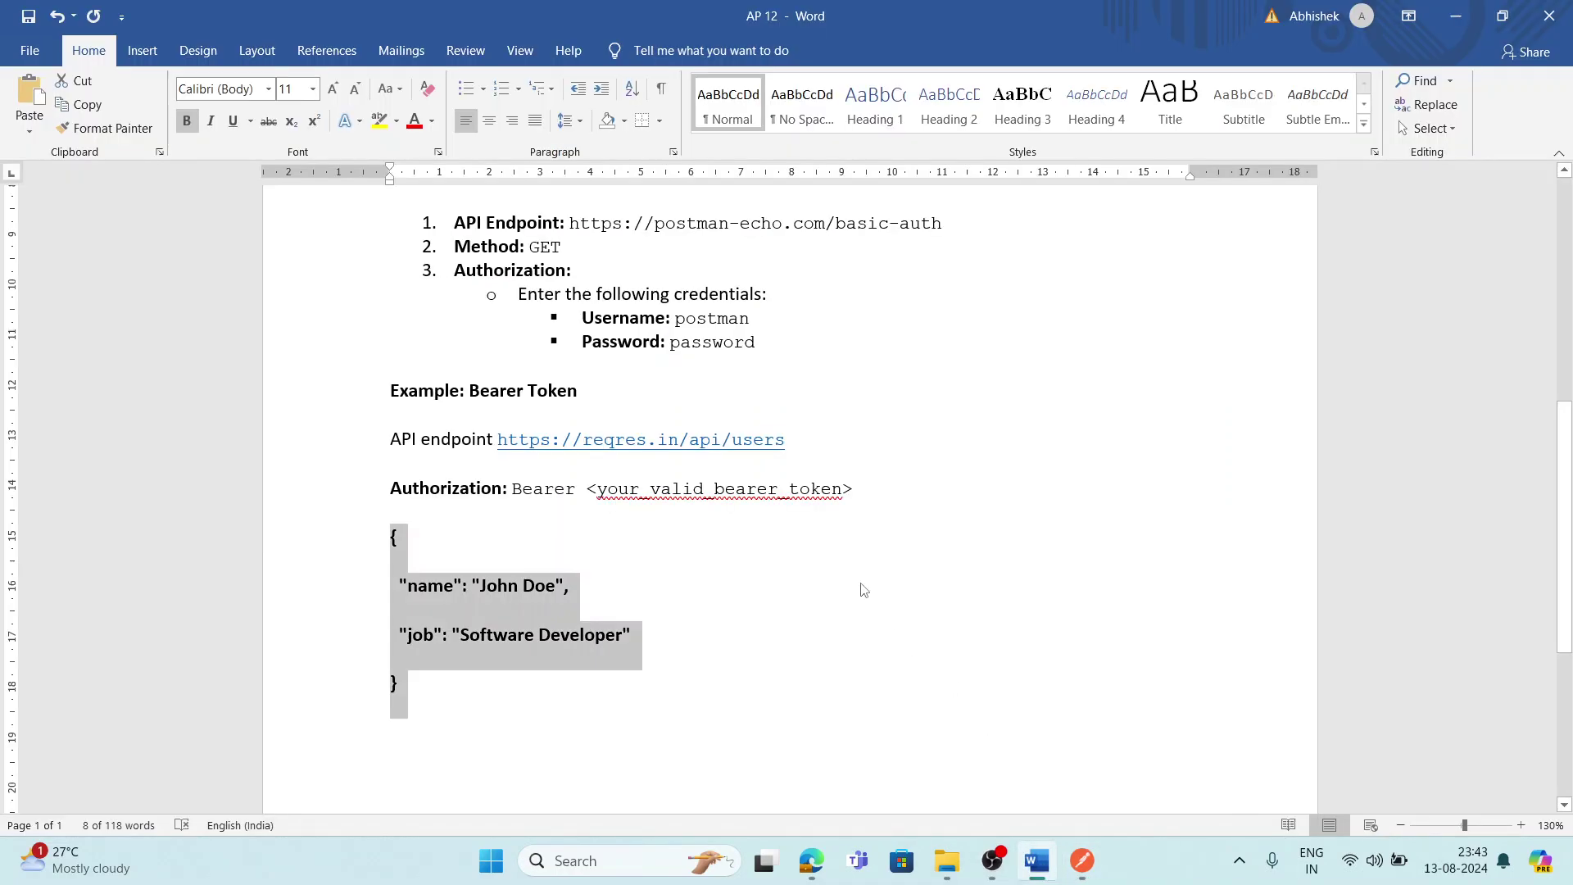
{"action": "left_click", "coordinate": [698, 528]}
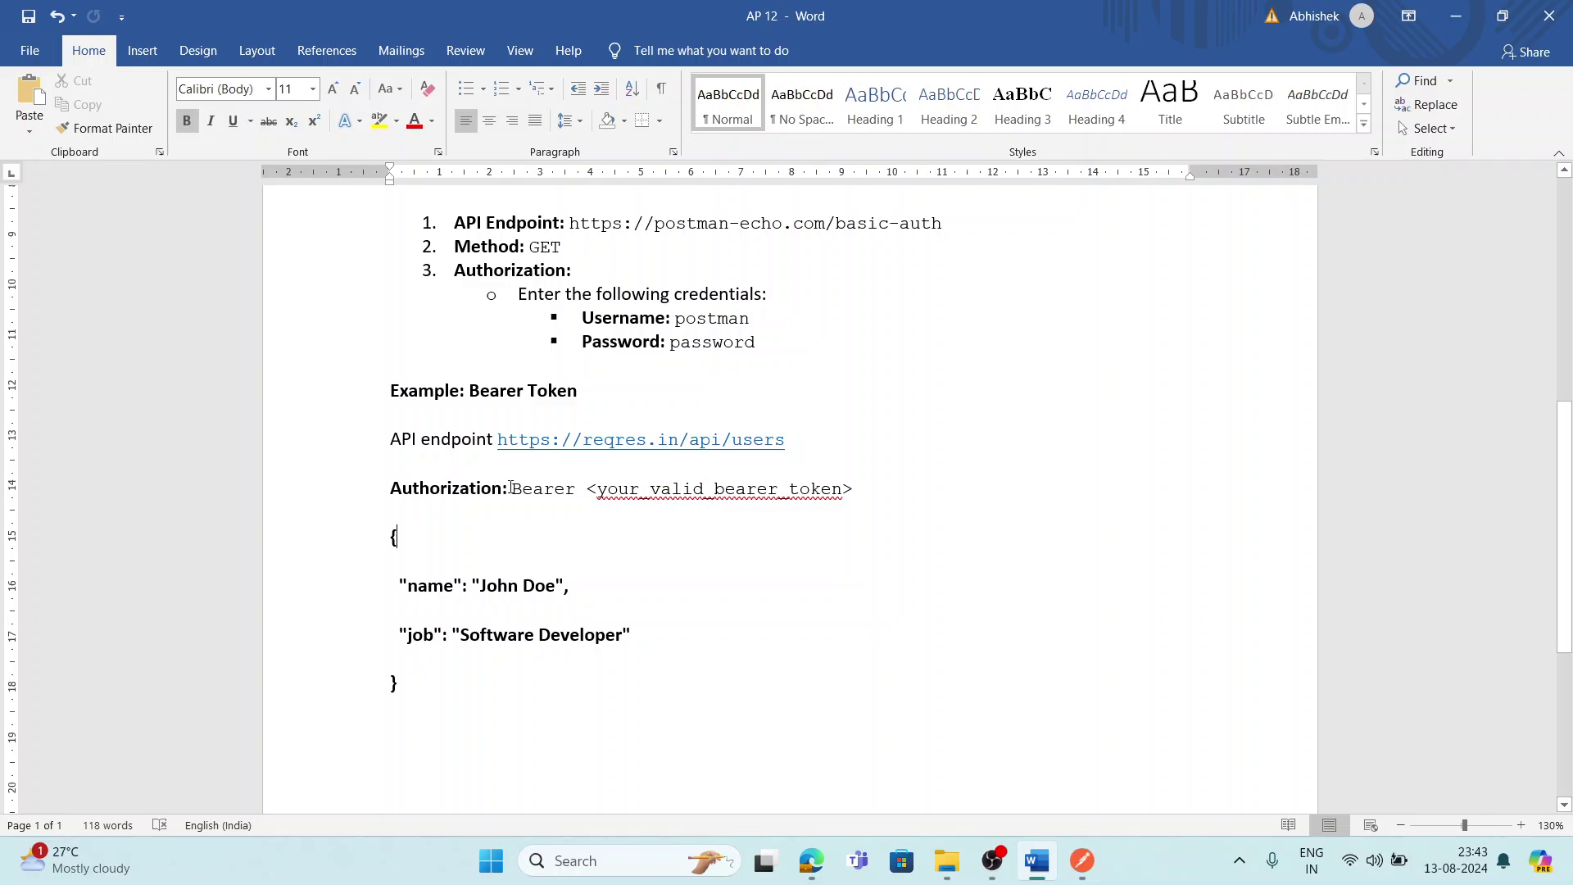
{"action": "left_click_drag", "start_coordinate": [510, 487], "coordinate": [855, 491]}
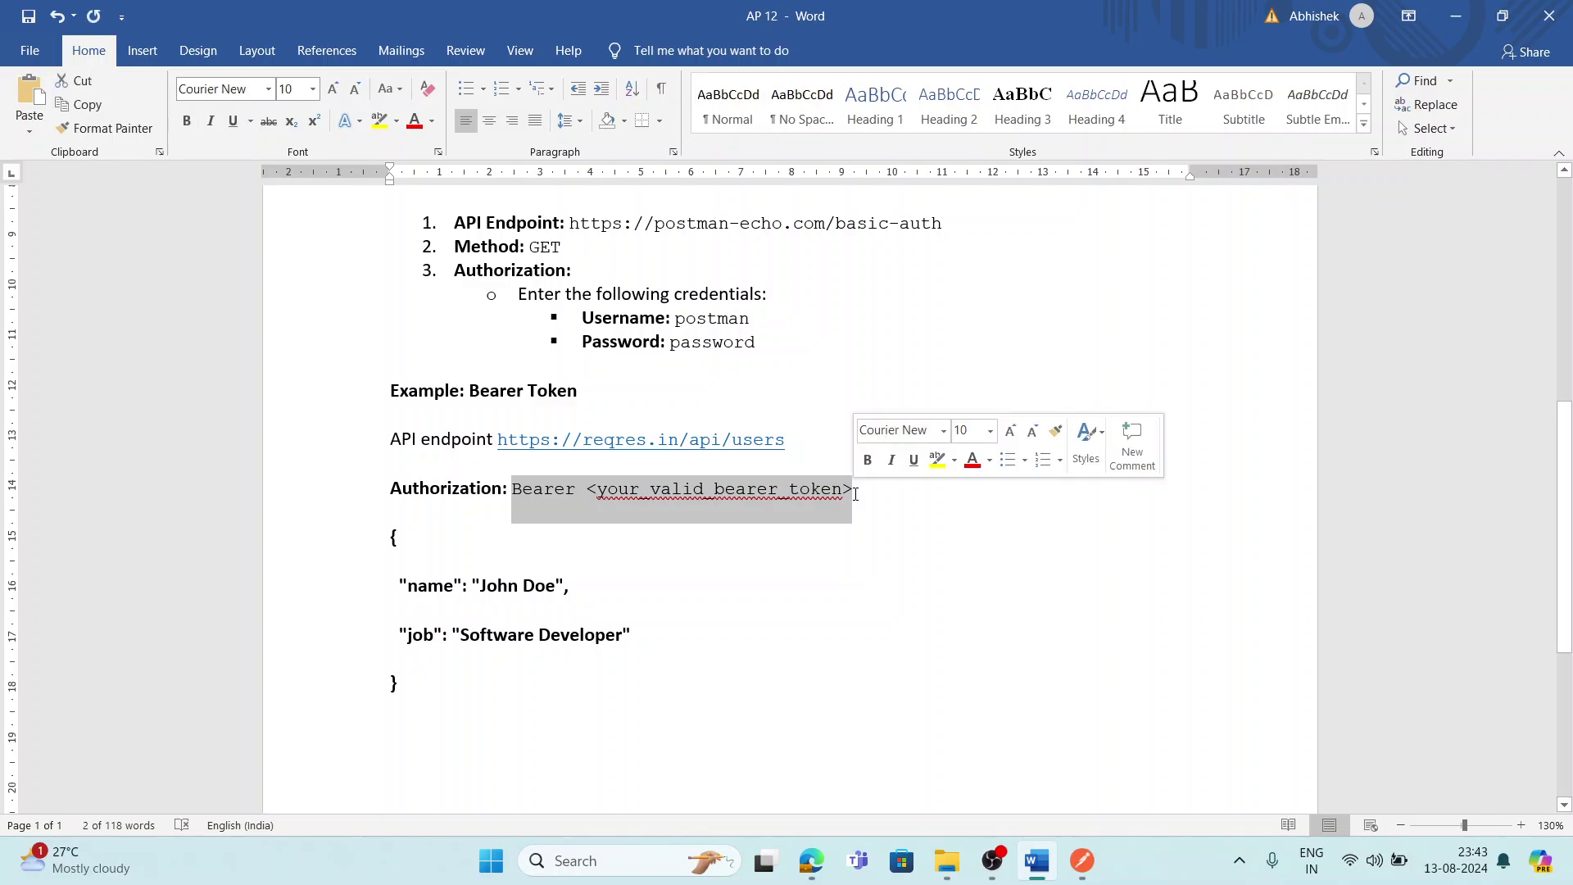
{"action": "left_click", "coordinate": [855, 492]}
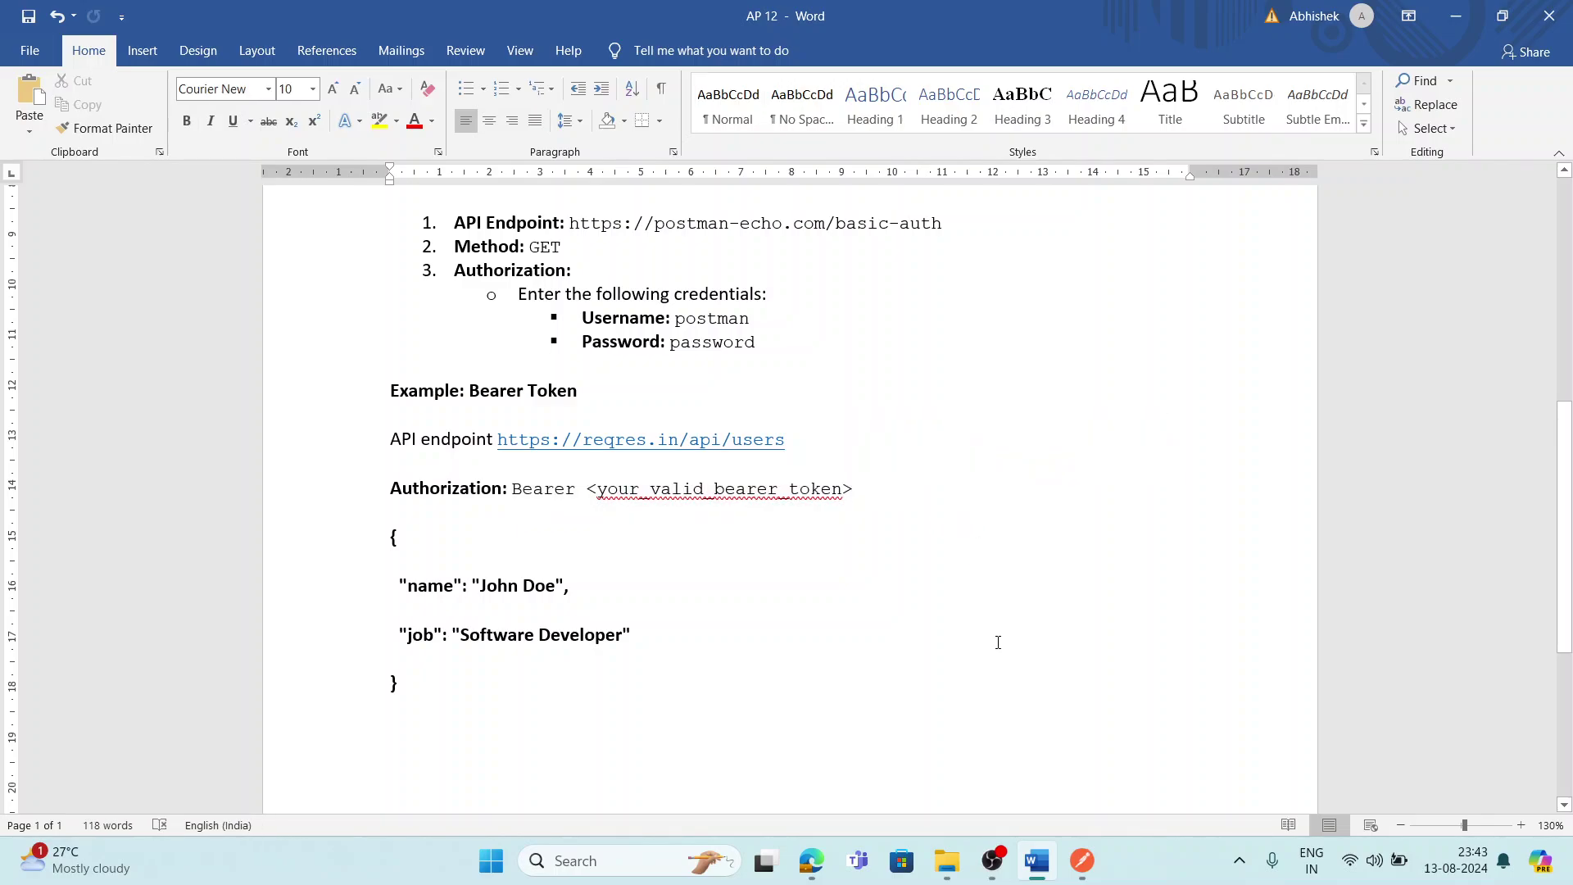
{"action": "left_click", "coordinate": [1081, 867]}
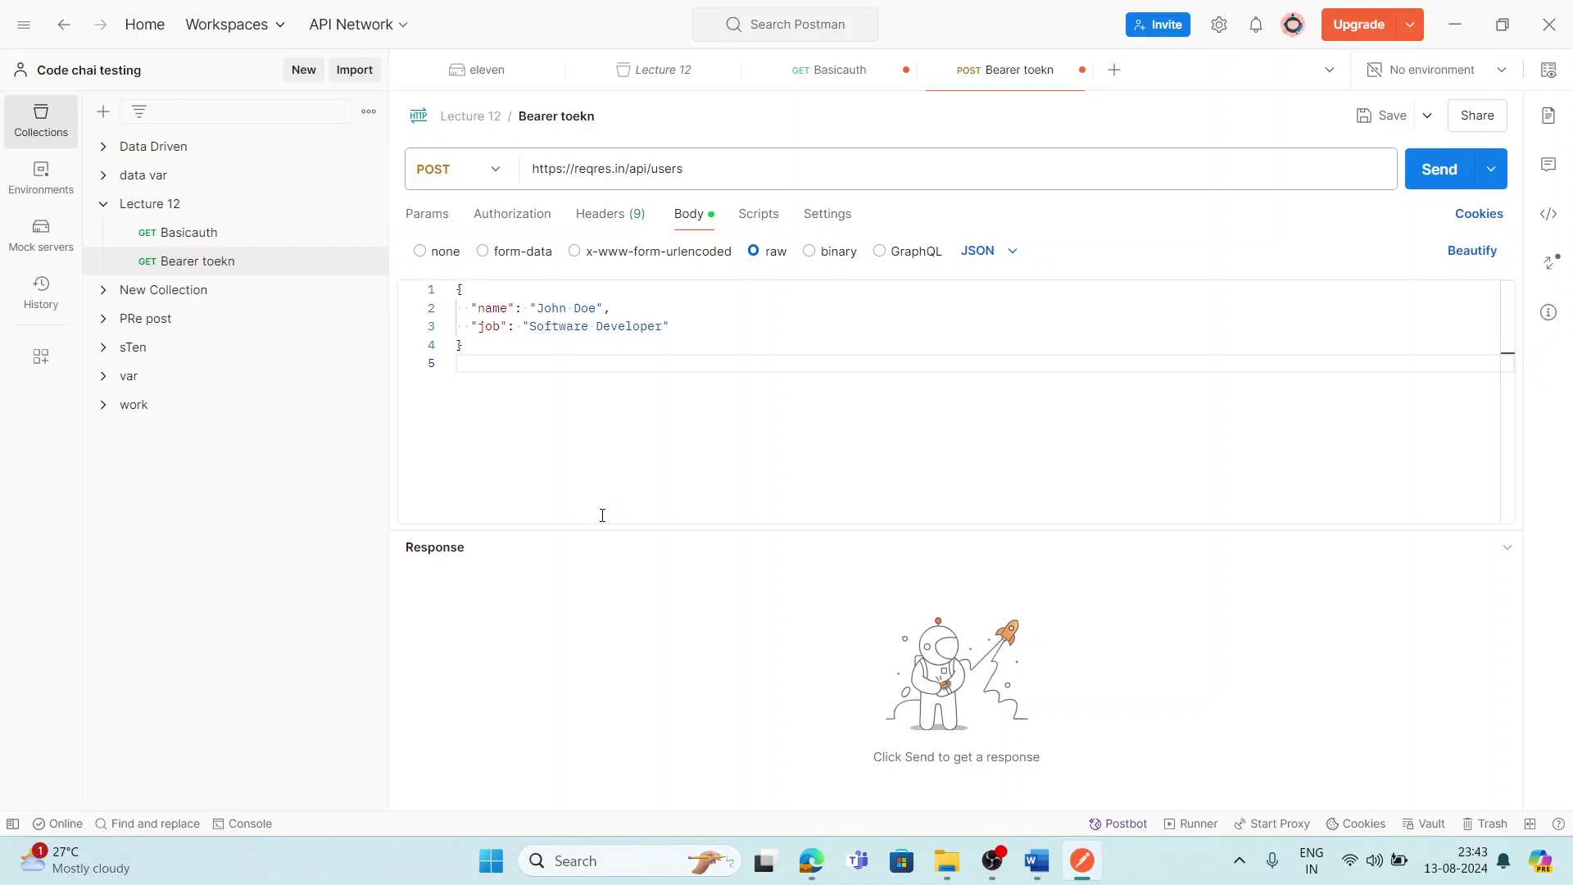
Set the Bearer toekn request's authorization type to Bearer Token
{"action": "left_click", "coordinate": [508, 222]}
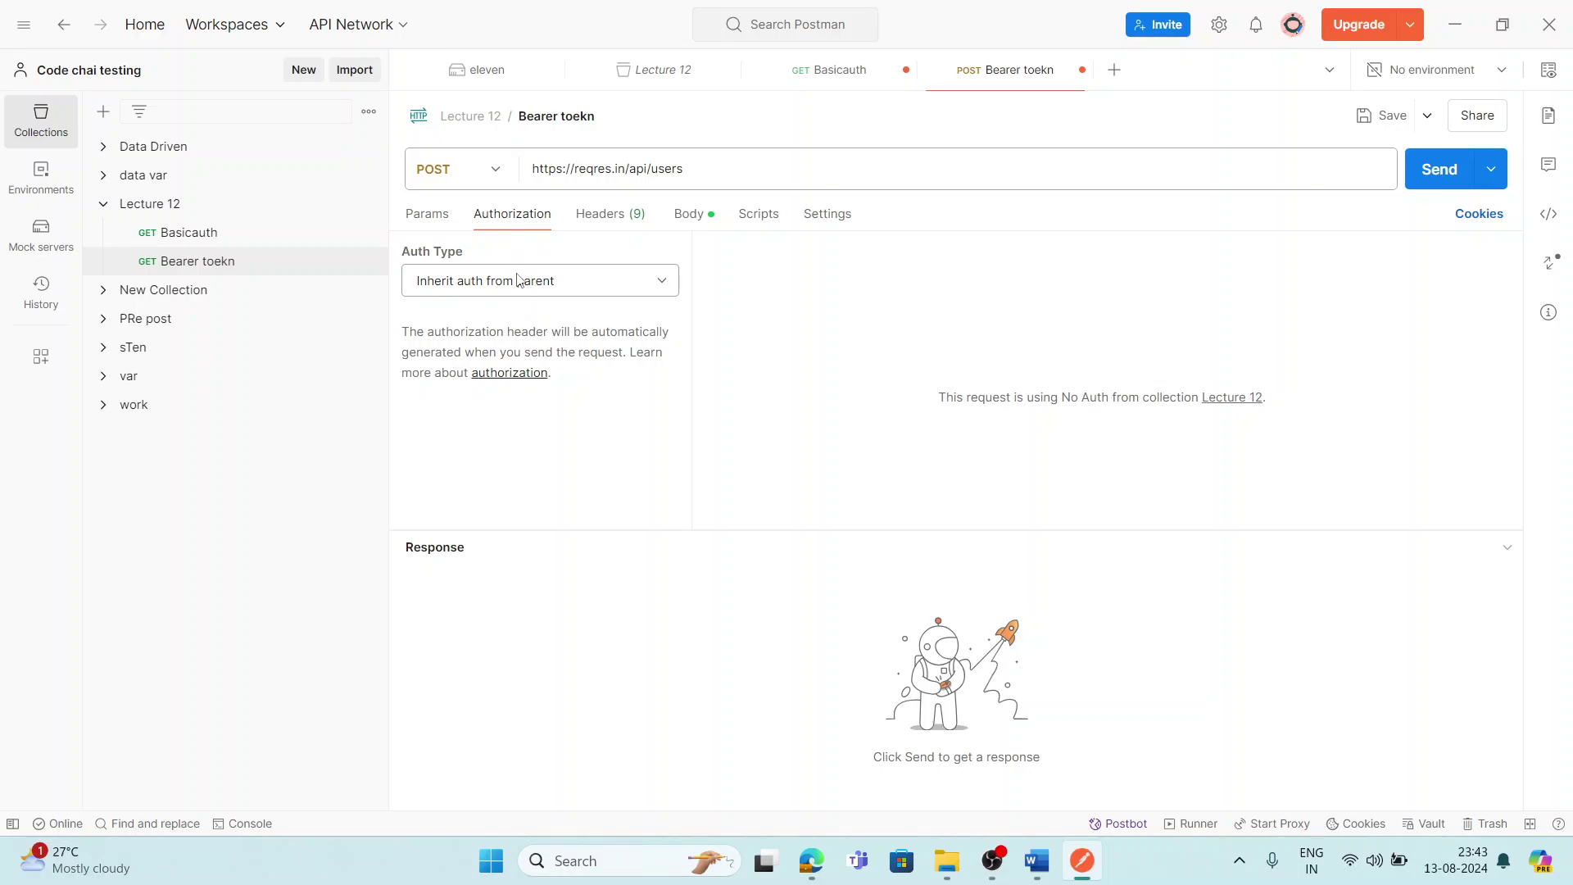
{"action": "left_click", "coordinate": [519, 280]}
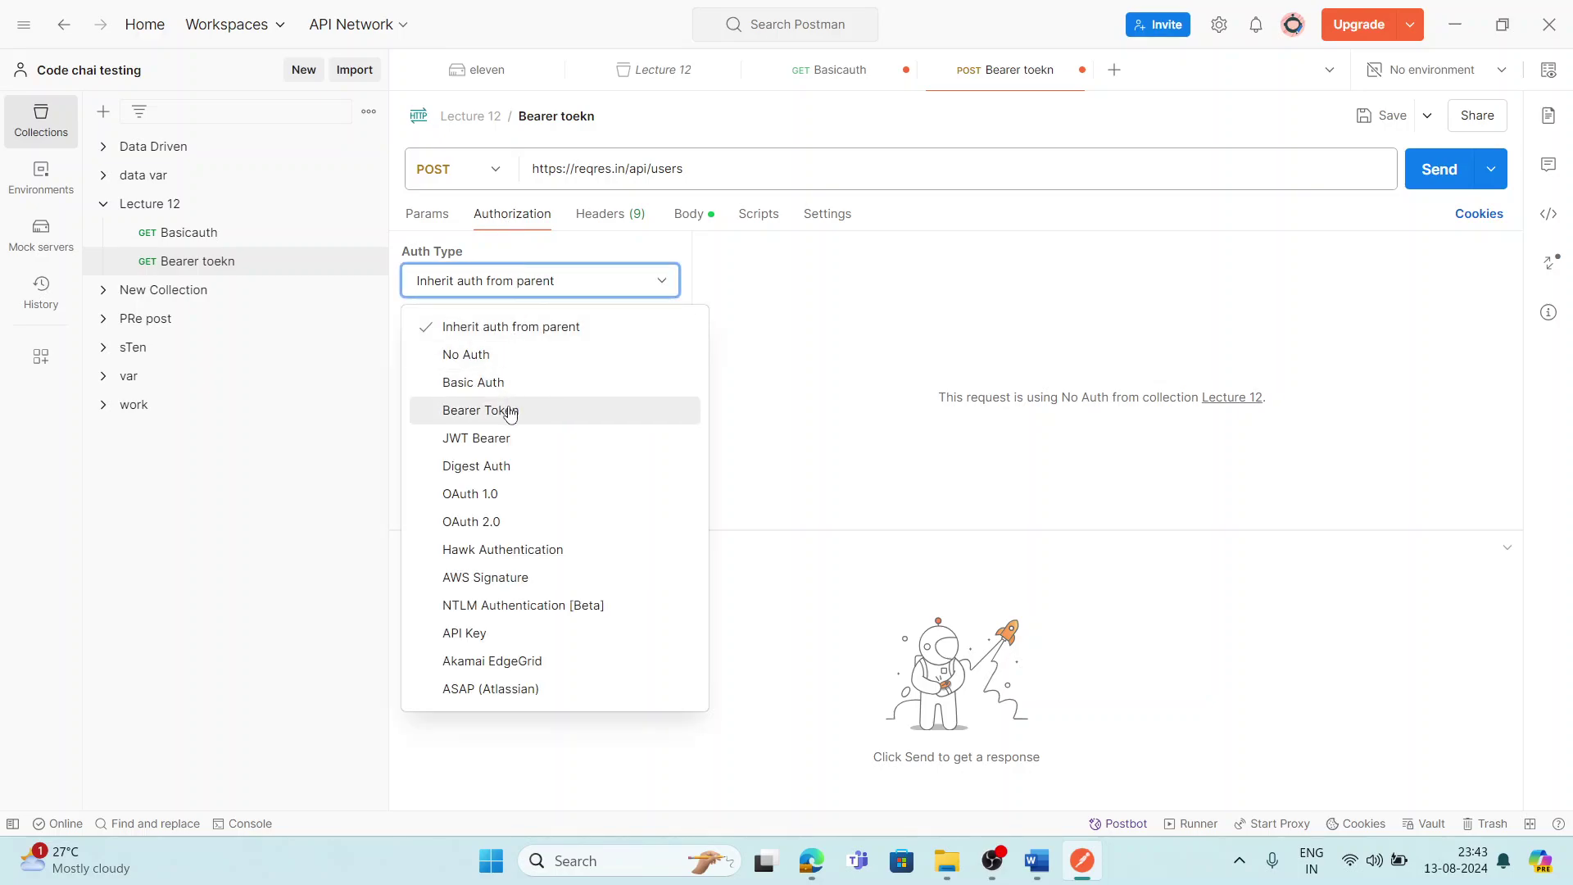
{"action": "left_click", "coordinate": [457, 412]}
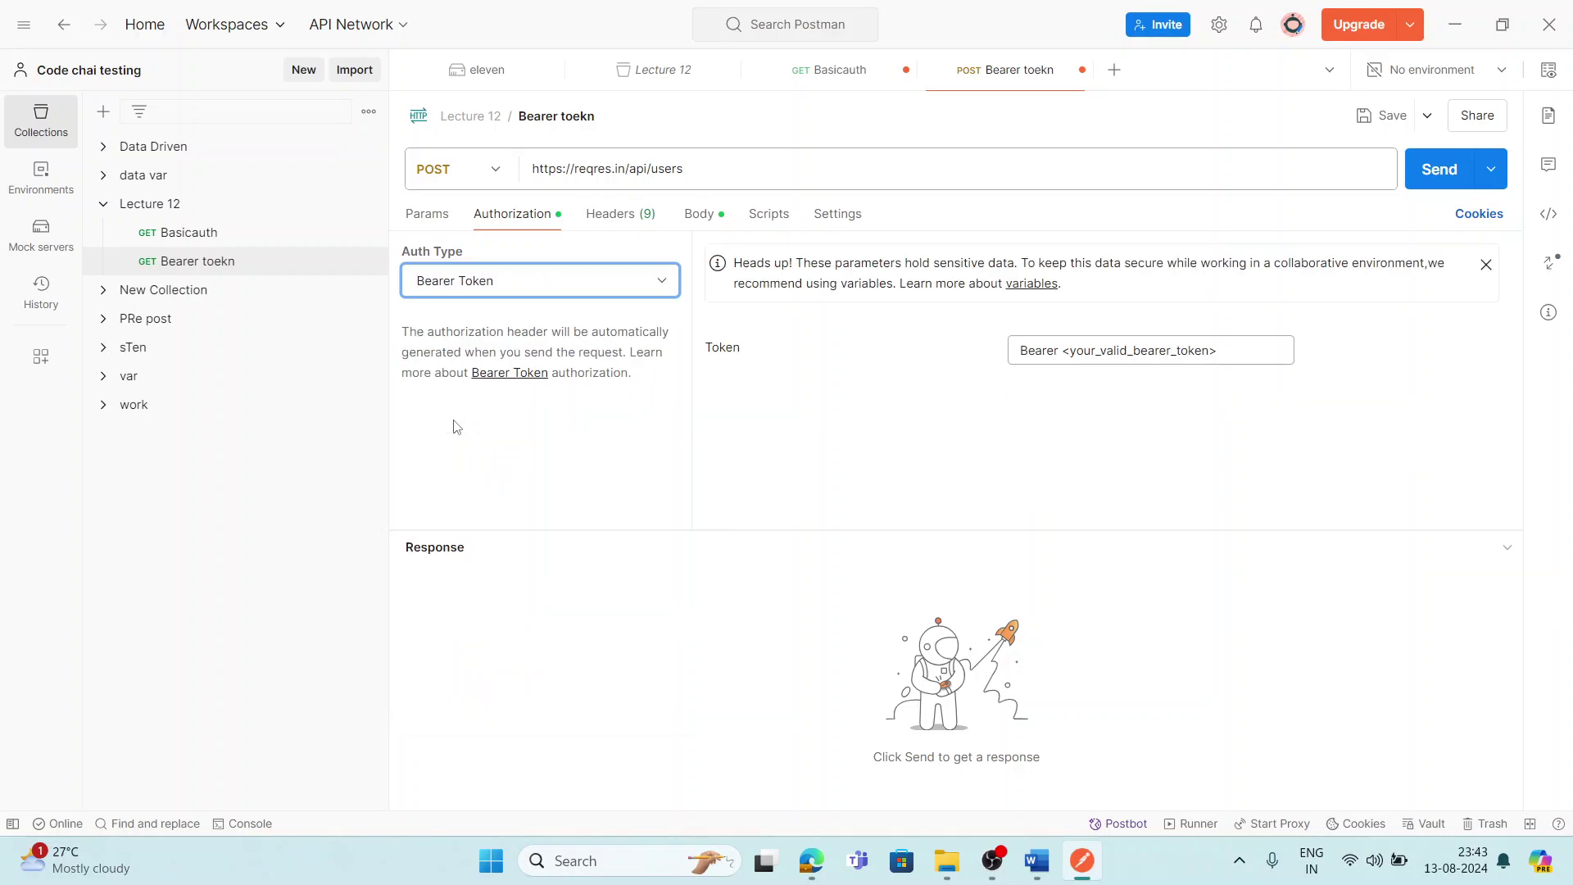
Replace the Token field's content with the copied bearer token, send the POST request, and check the response status, time and size
{"action": "left_click", "coordinate": [1067, 352]}
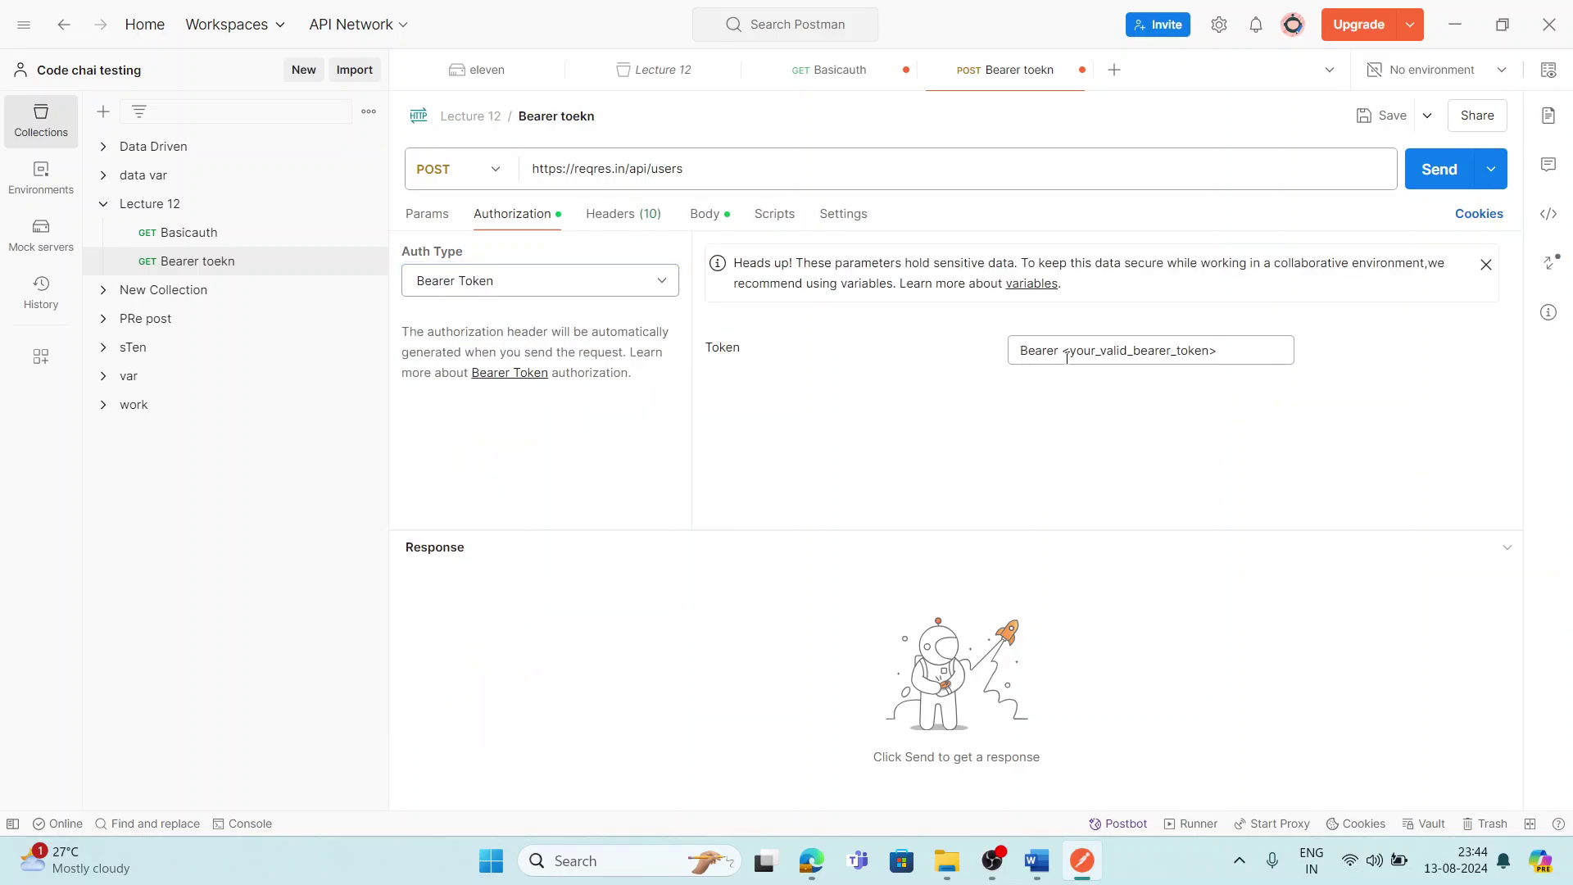
{"action": "triple_click", "coordinate": [1067, 352]}
{"action": "key", "text": "ctrl+v"}
{"action": "left_click", "coordinate": [1426, 172]}
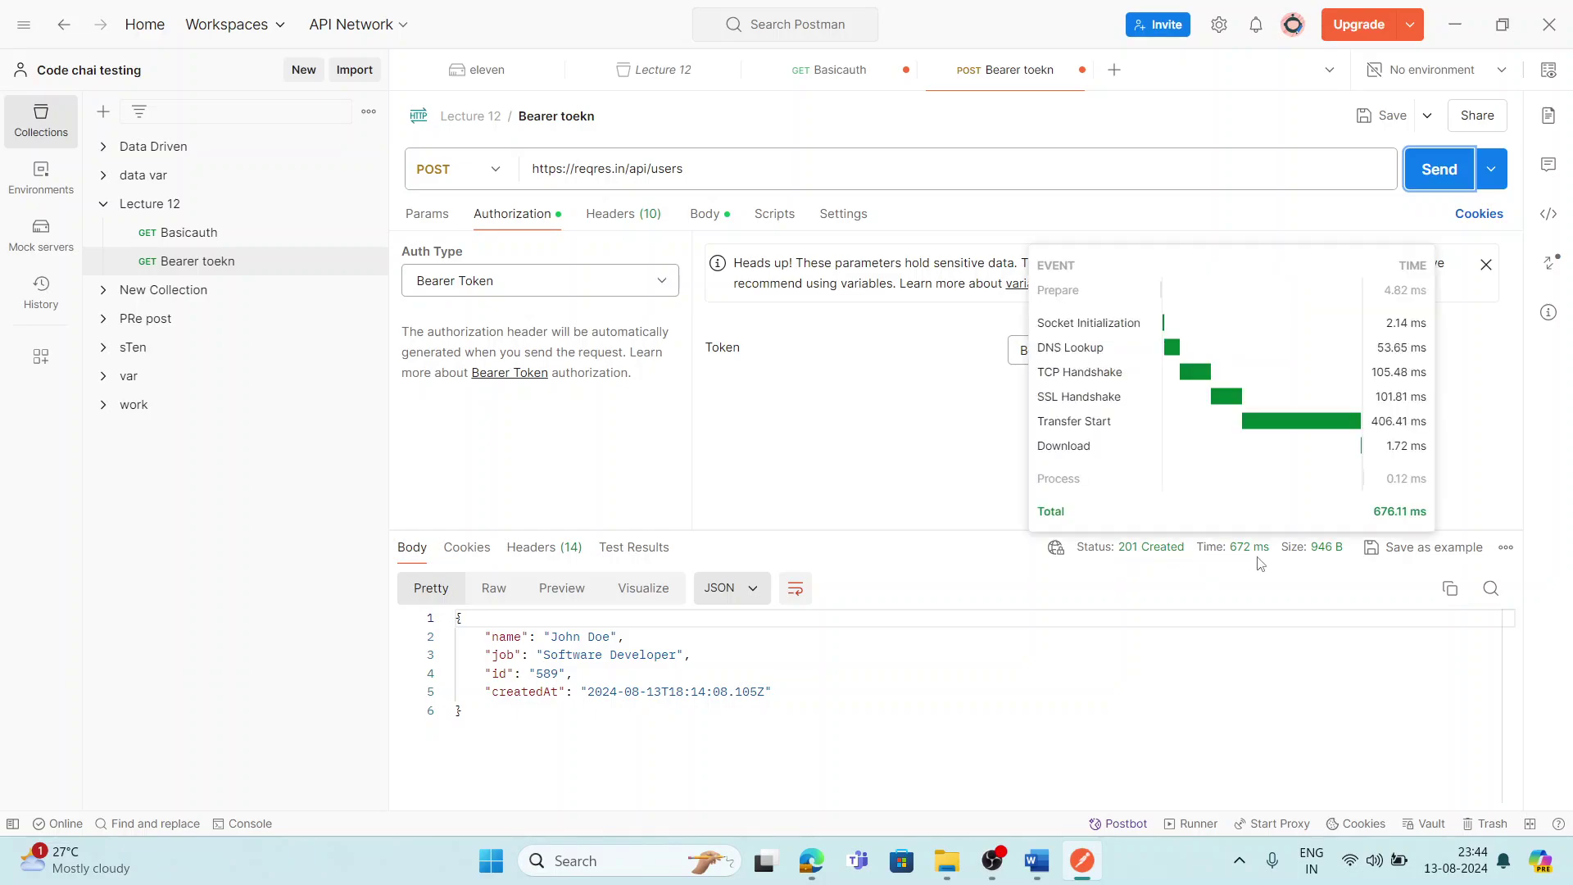
{"action": "mouse_move", "coordinate": [1321, 562]}
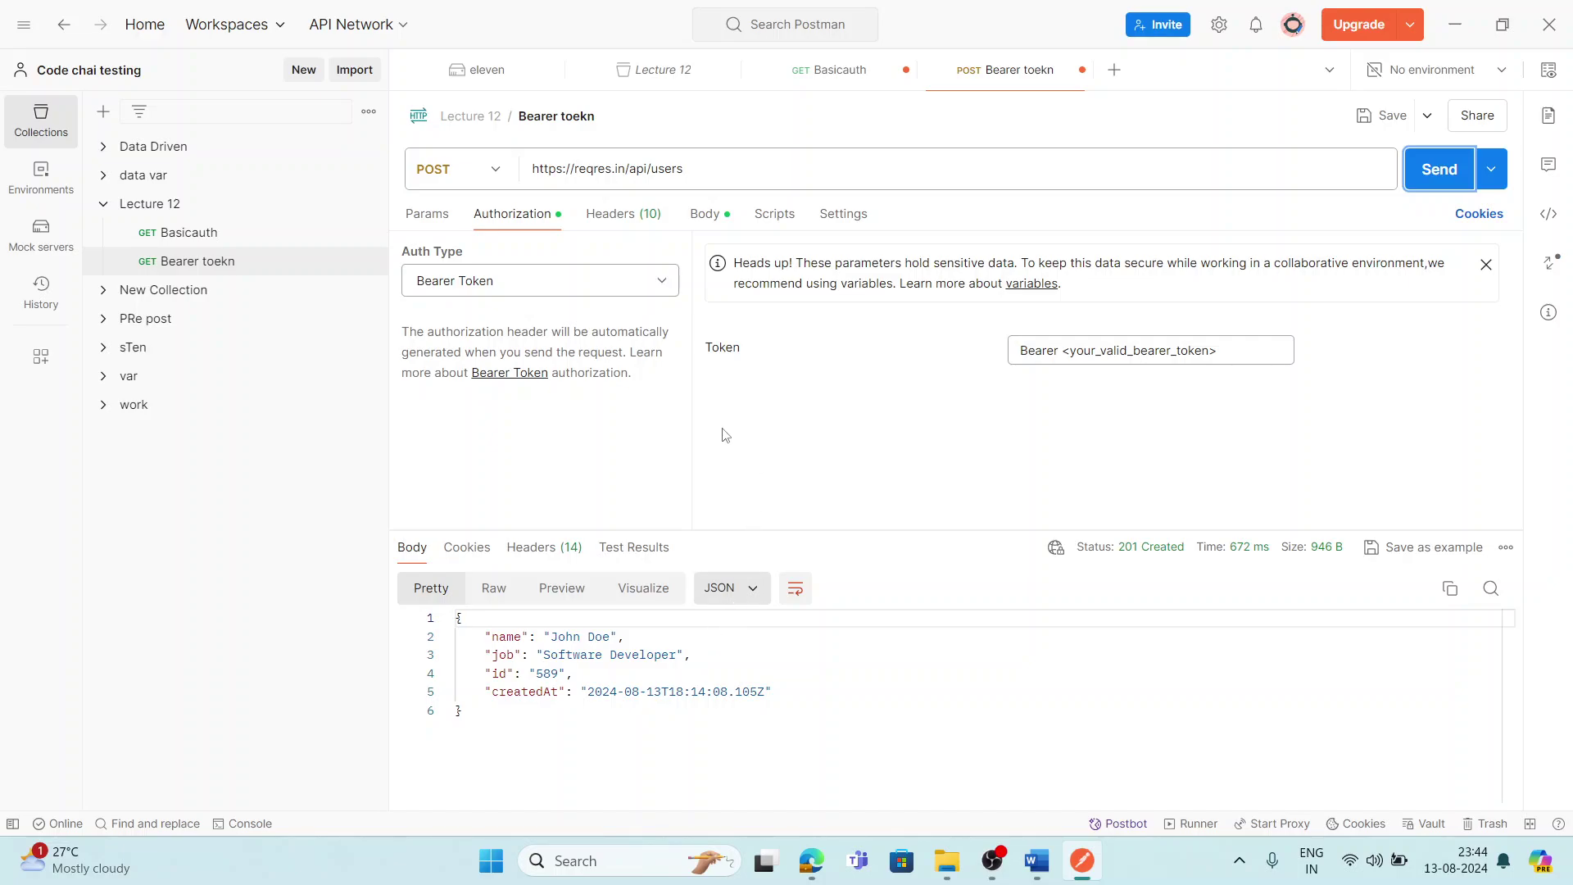
Review the Basicauth request's authorization and response, and reopen the Bearer toekn request to compare
{"action": "left_click", "coordinate": [222, 235]}
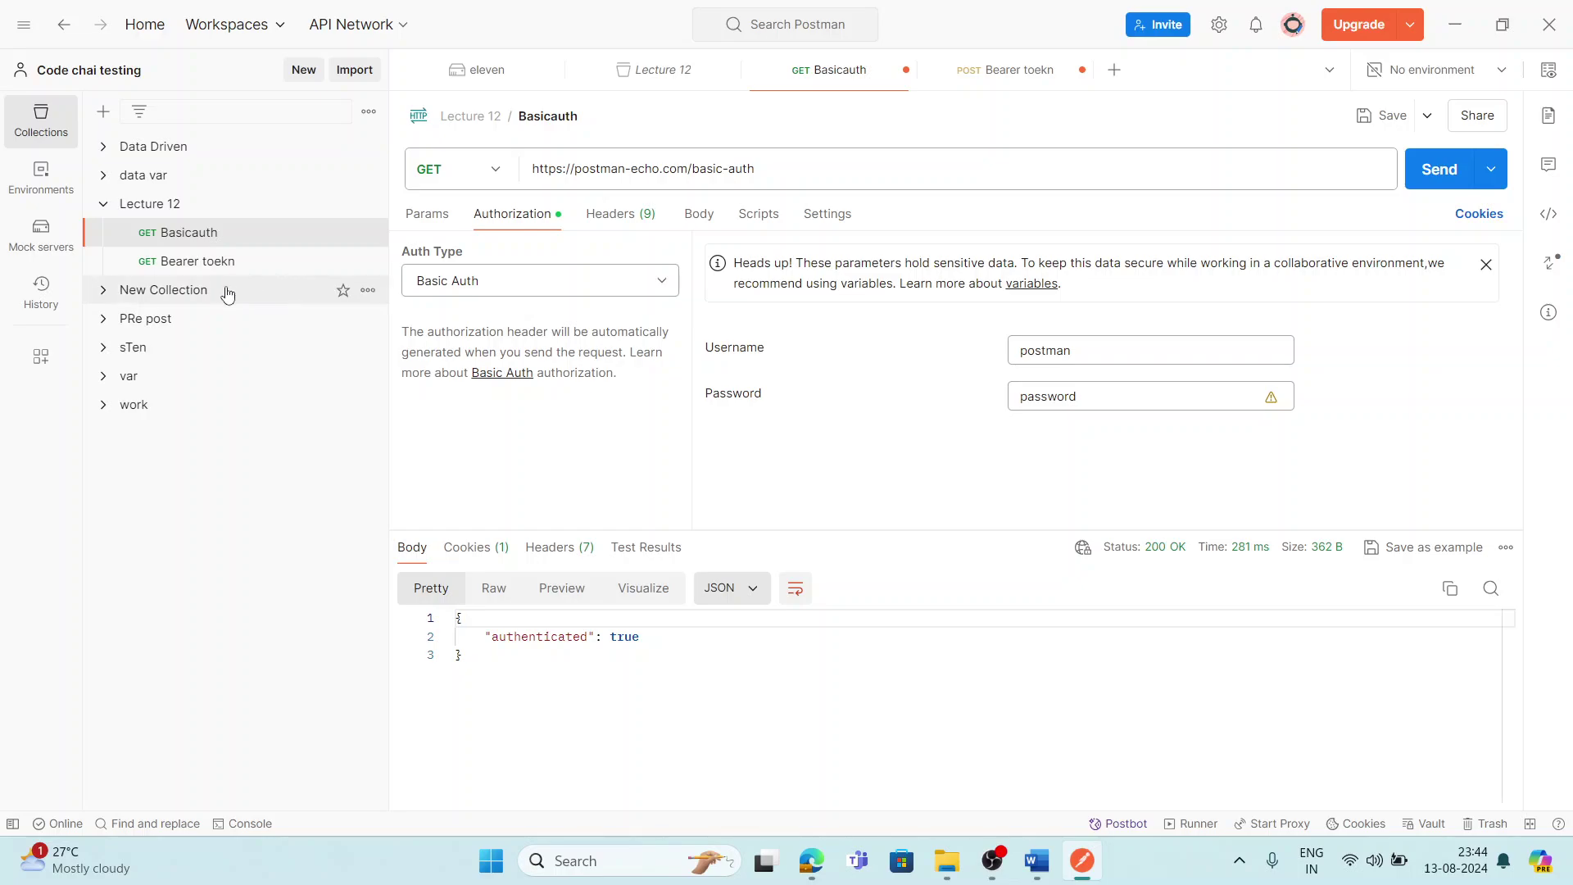
{"action": "left_click", "coordinate": [182, 267]}
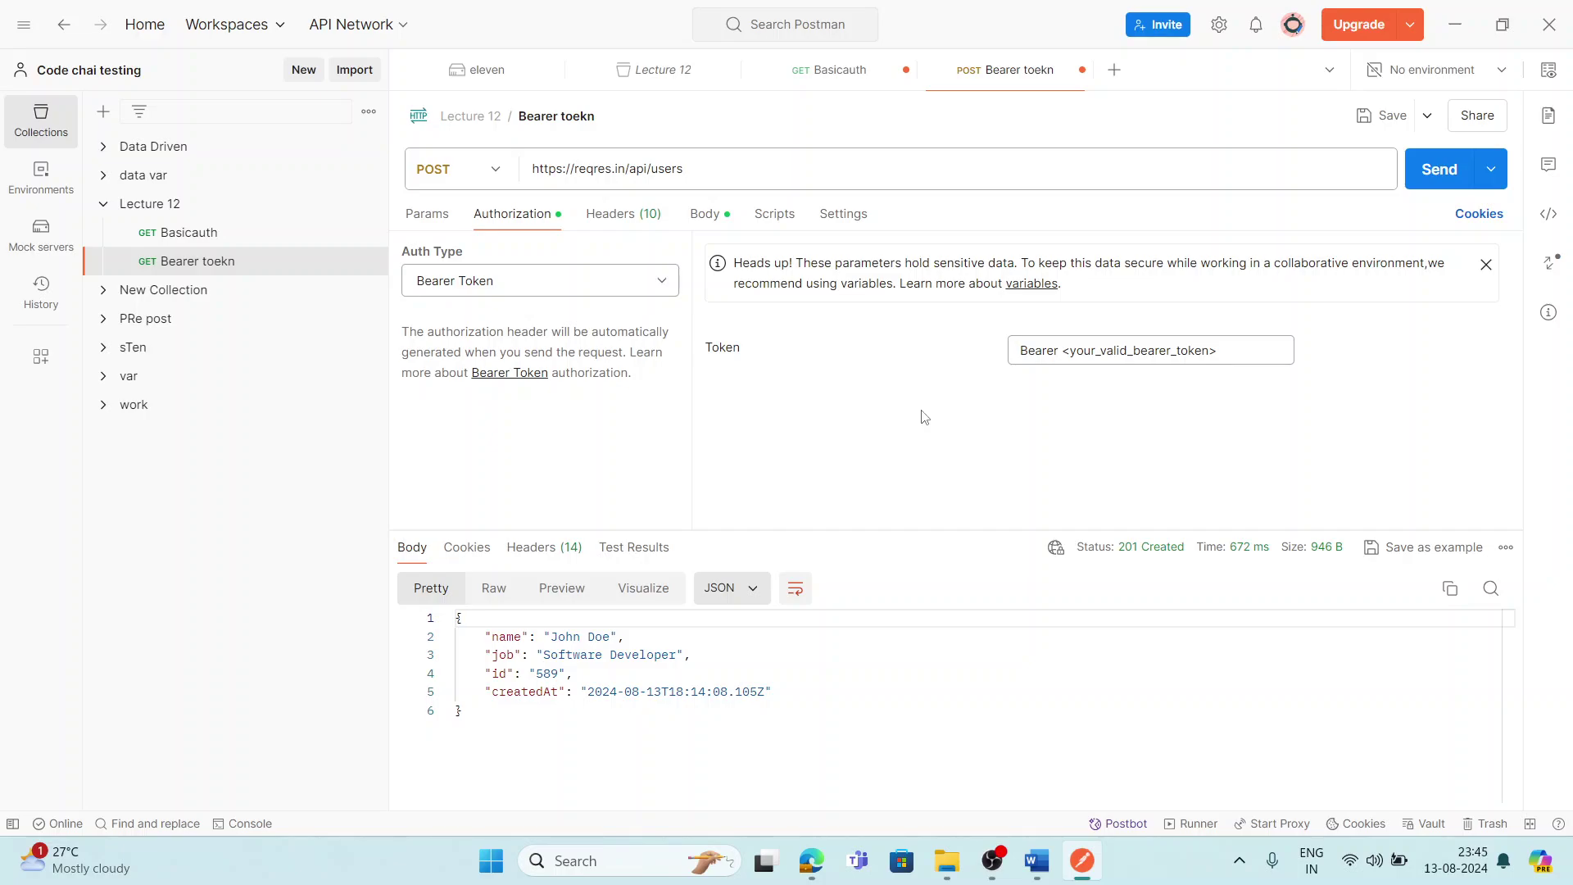
{"action": "left_click", "coordinate": [993, 859]}
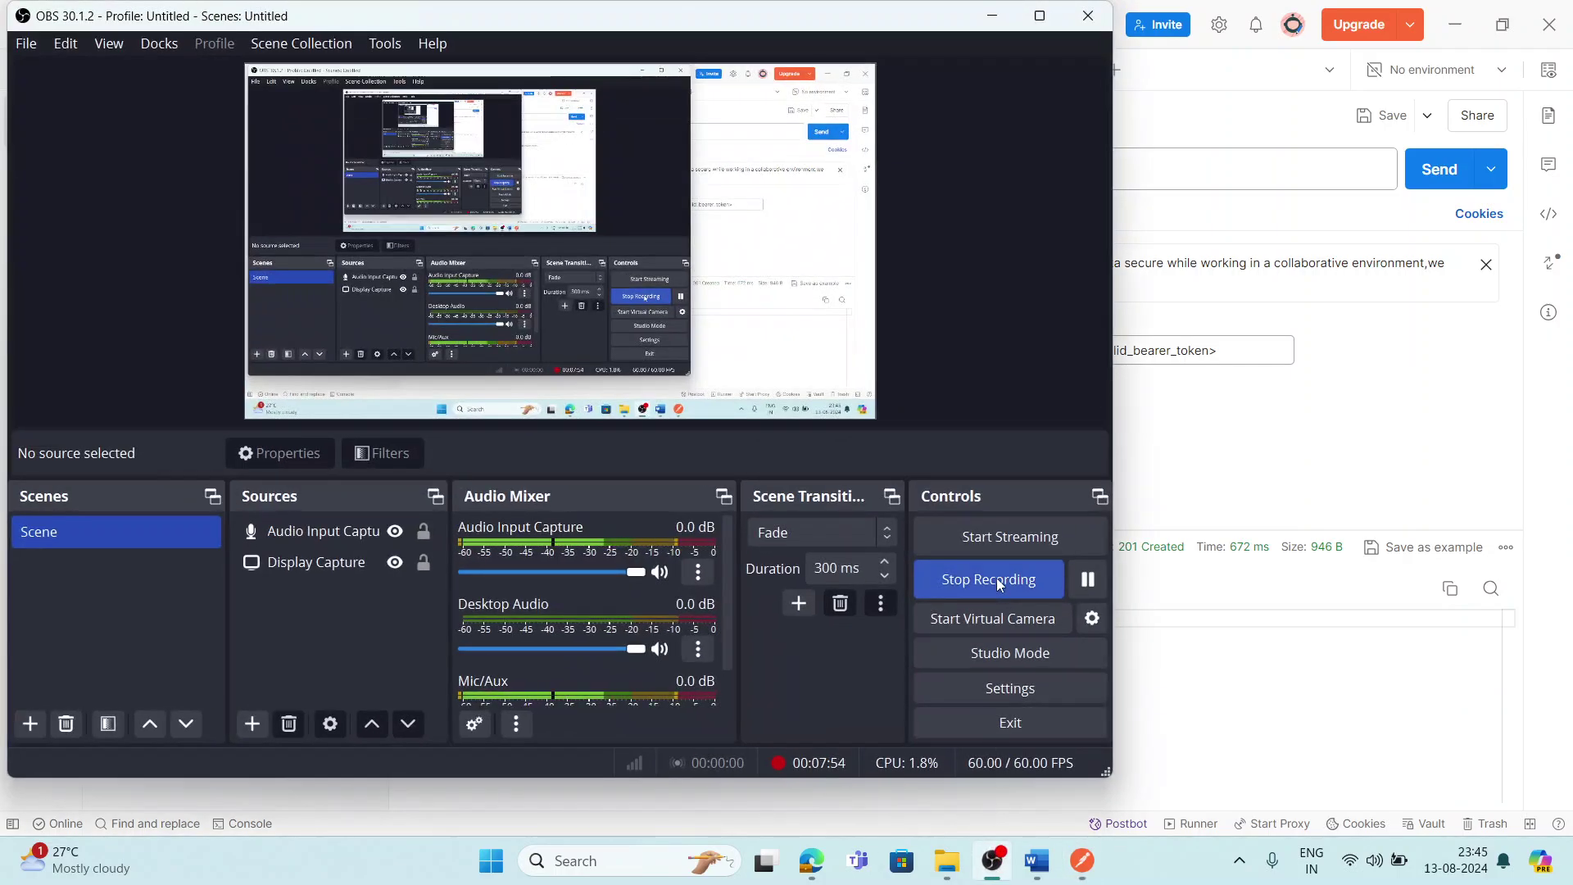